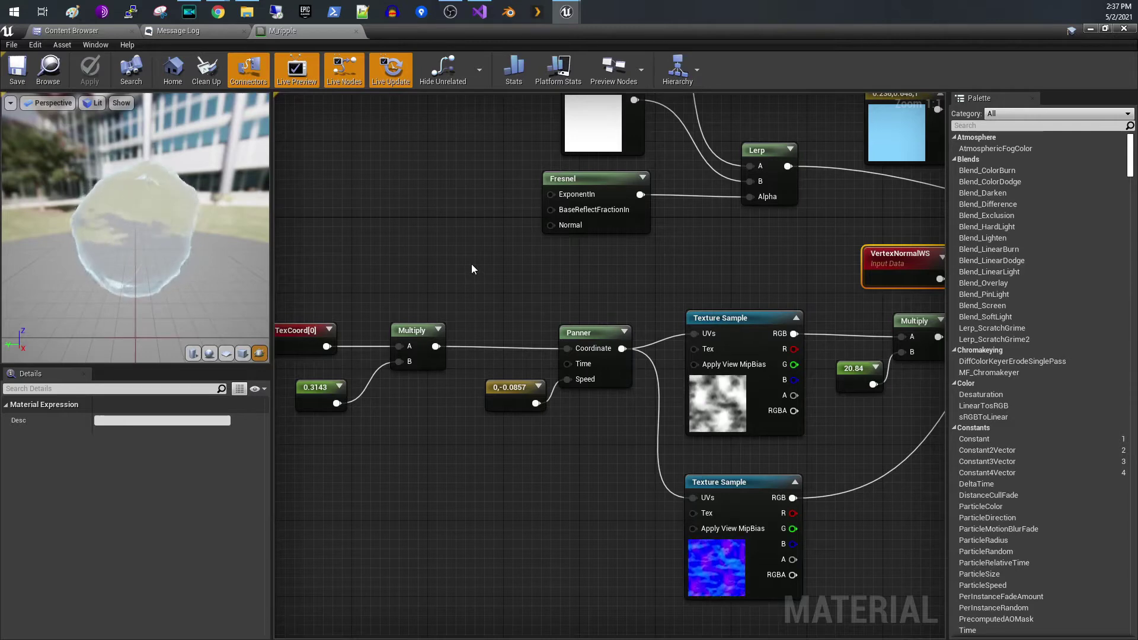
Look over the material's node graph and review the M_ripple output node's material and translucency settings
right_click_drag(472, 265, 375, 272)
right_click_drag(464, 267, 366, 280)
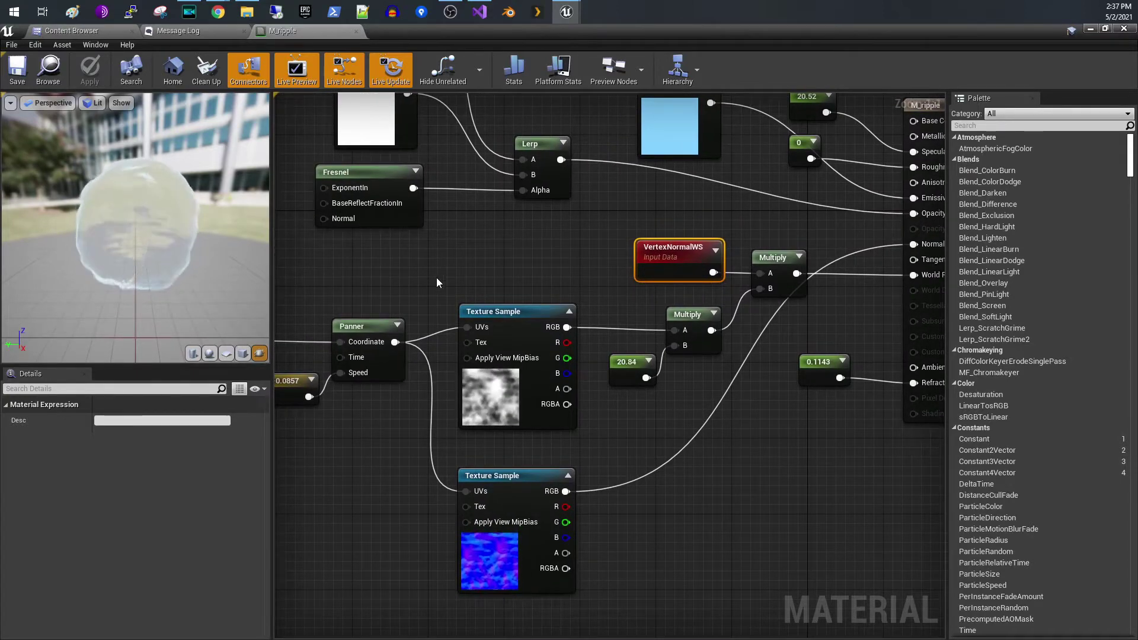
right_click_drag(436, 282, 610, 226)
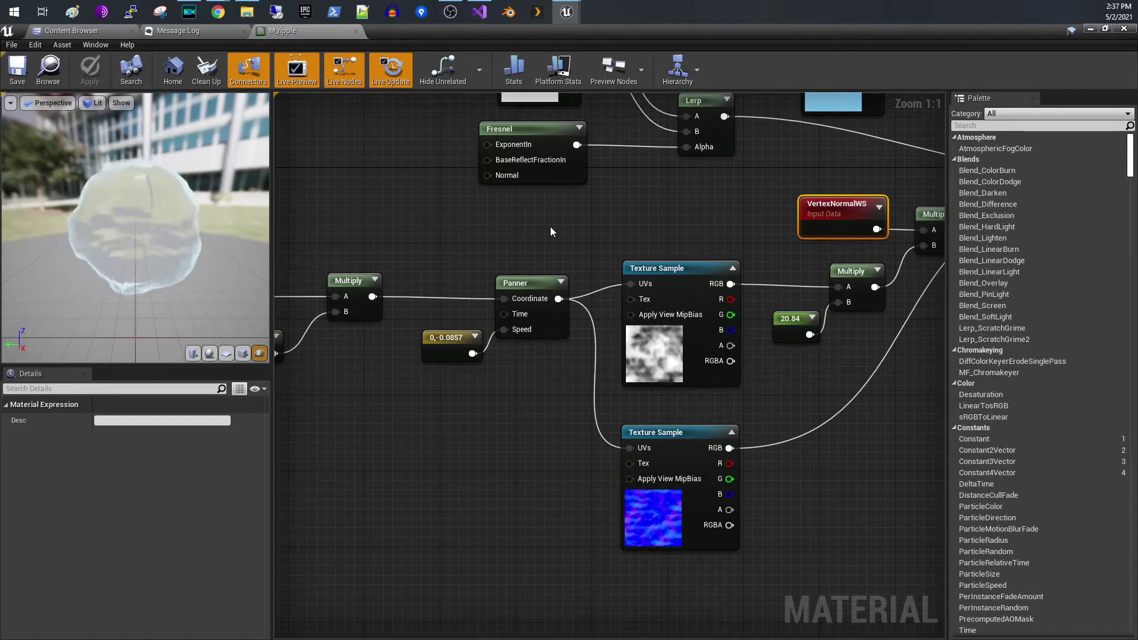
right_click_drag(546, 231, 368, 319)
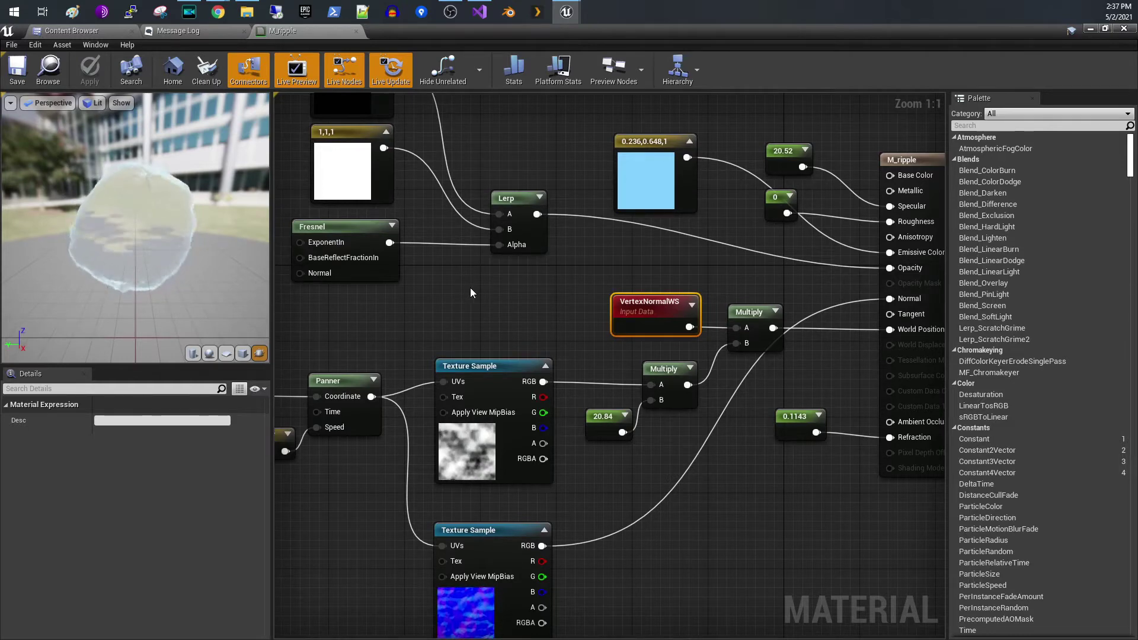
right_click_drag(472, 293, 377, 283)
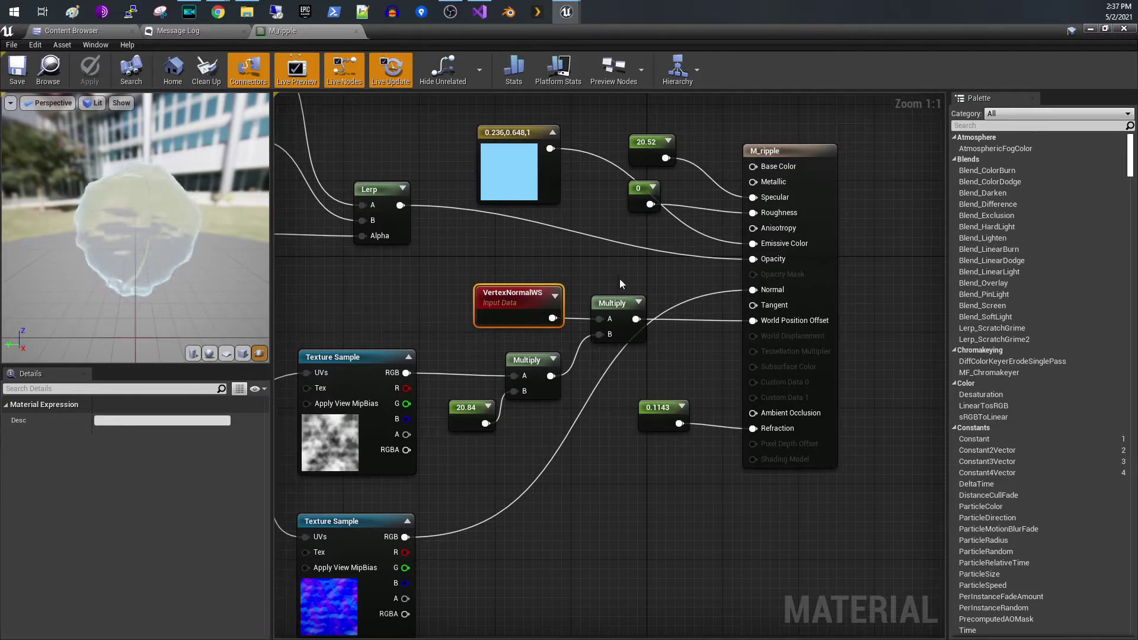
left_click(815, 153)
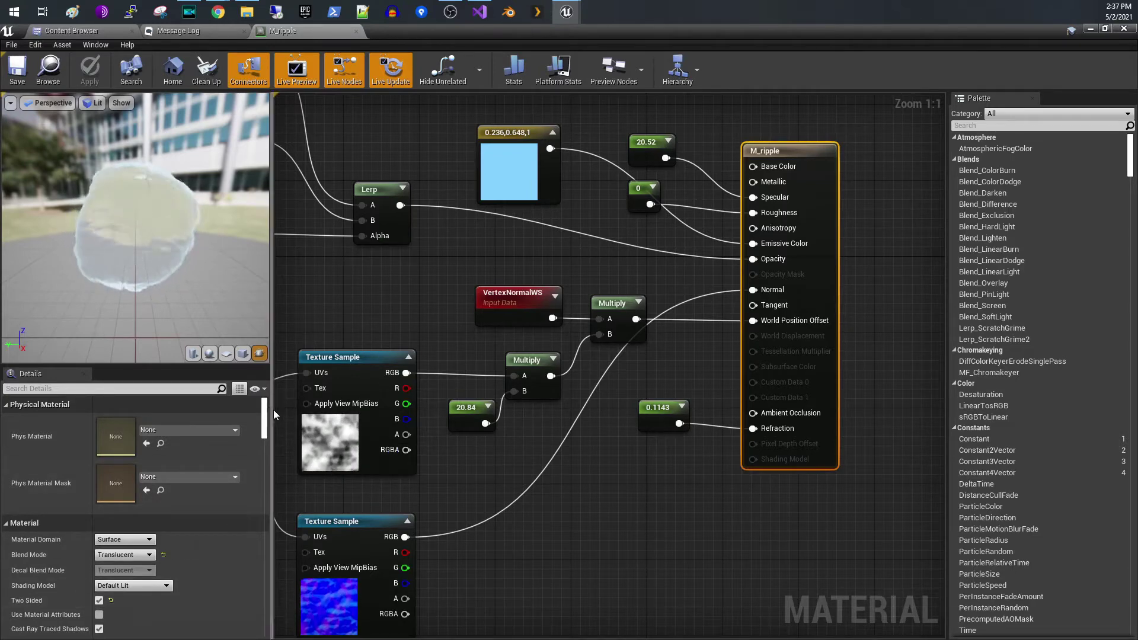
left_click_drag(268, 419, 280, 493)
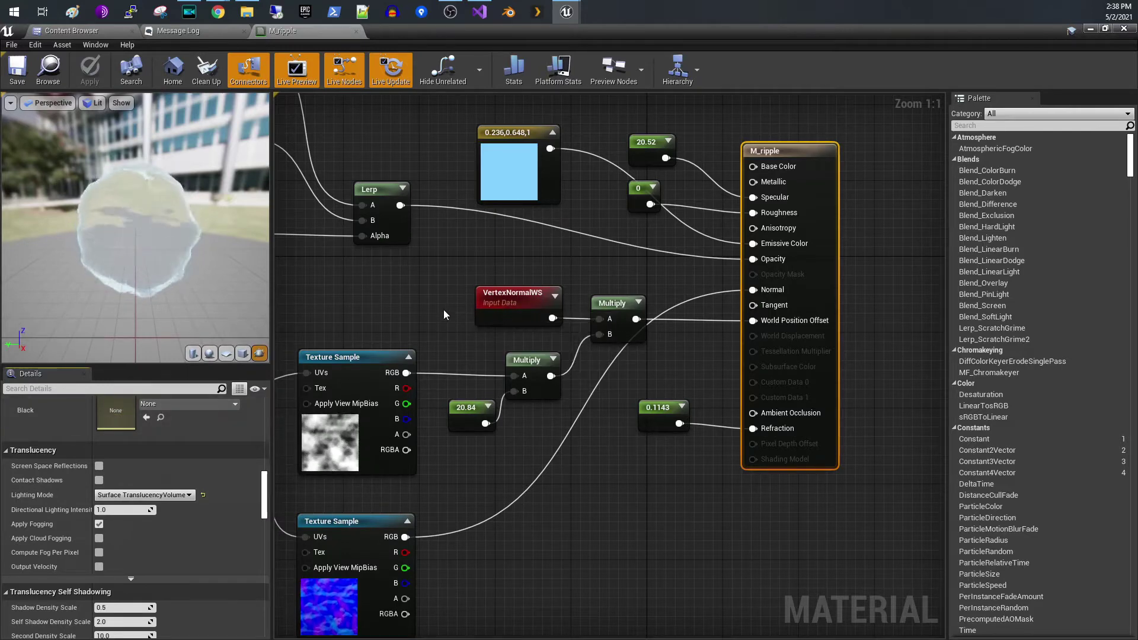
right_click_drag(435, 256, 410, 325)
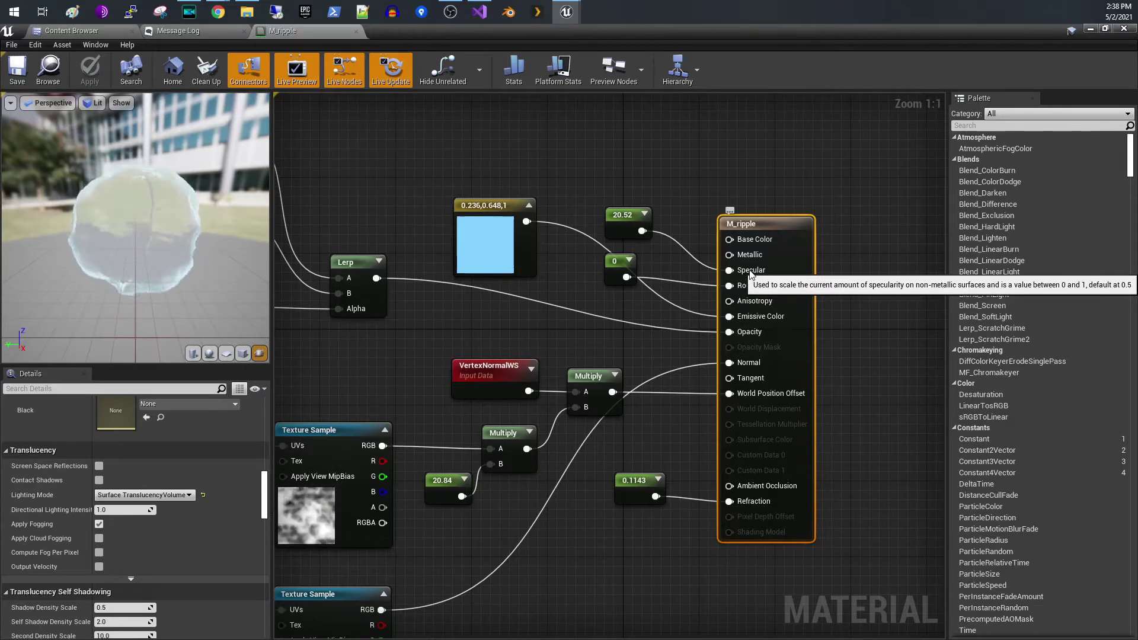
Inspect the constant feeding the Specular input, and look over the nodes driving Roughness, Emissive Color and Opacity
left_click(621, 229)
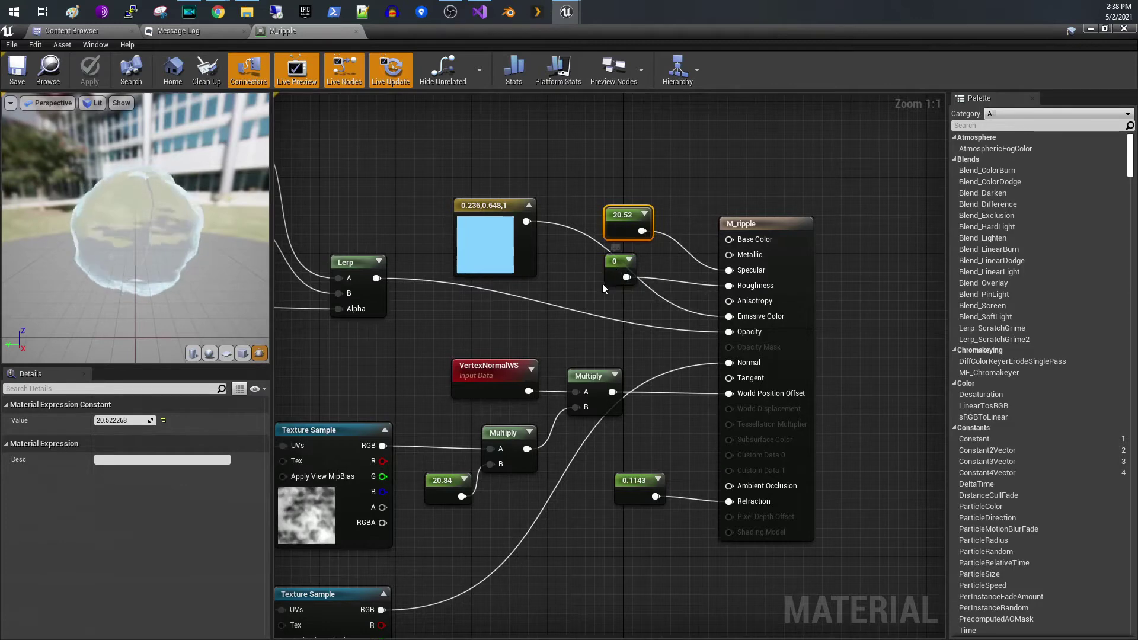
right_click_drag(602, 283, 655, 251)
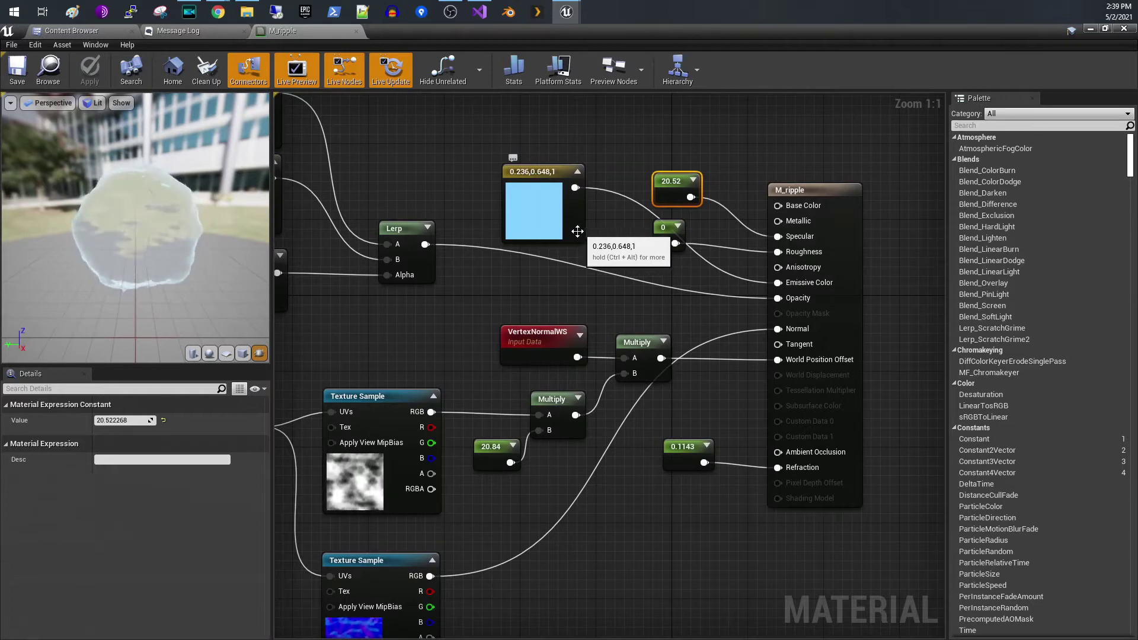
right_click_drag(577, 231, 687, 225)
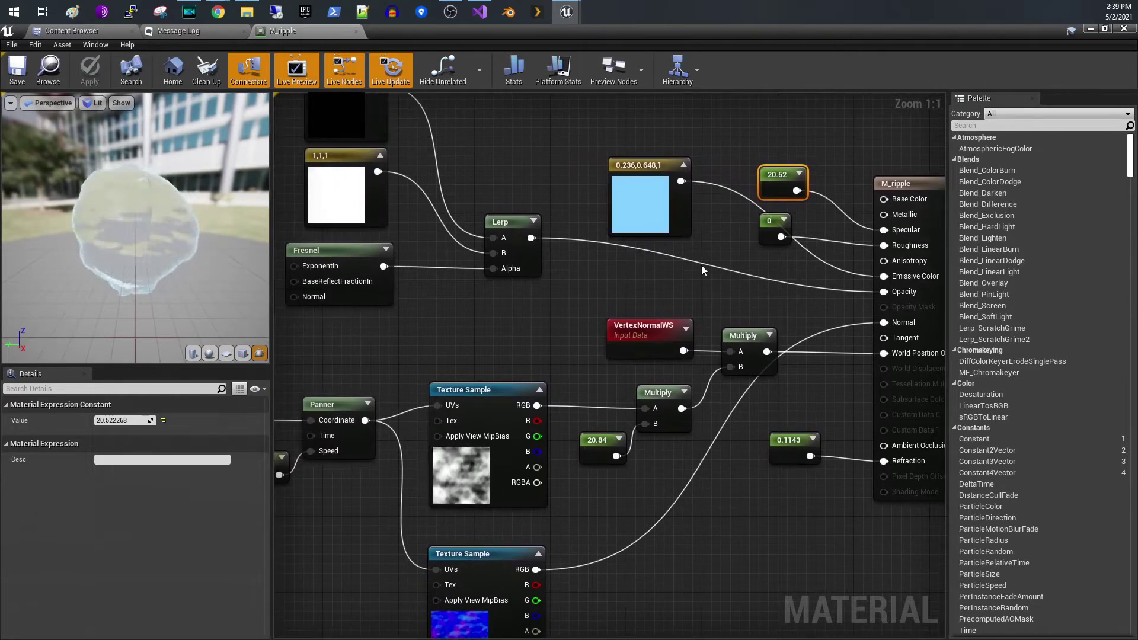
right_click_drag(701, 270, 731, 312)
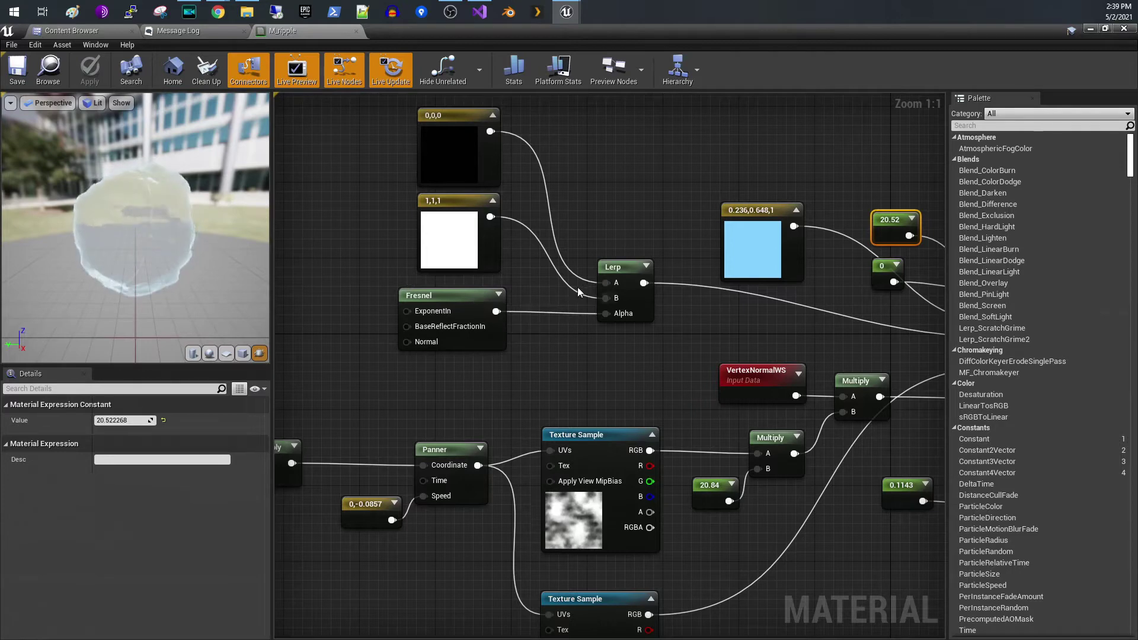
Preview the Lerp node on its own and view the preview mesh up close
right_click(627, 269)
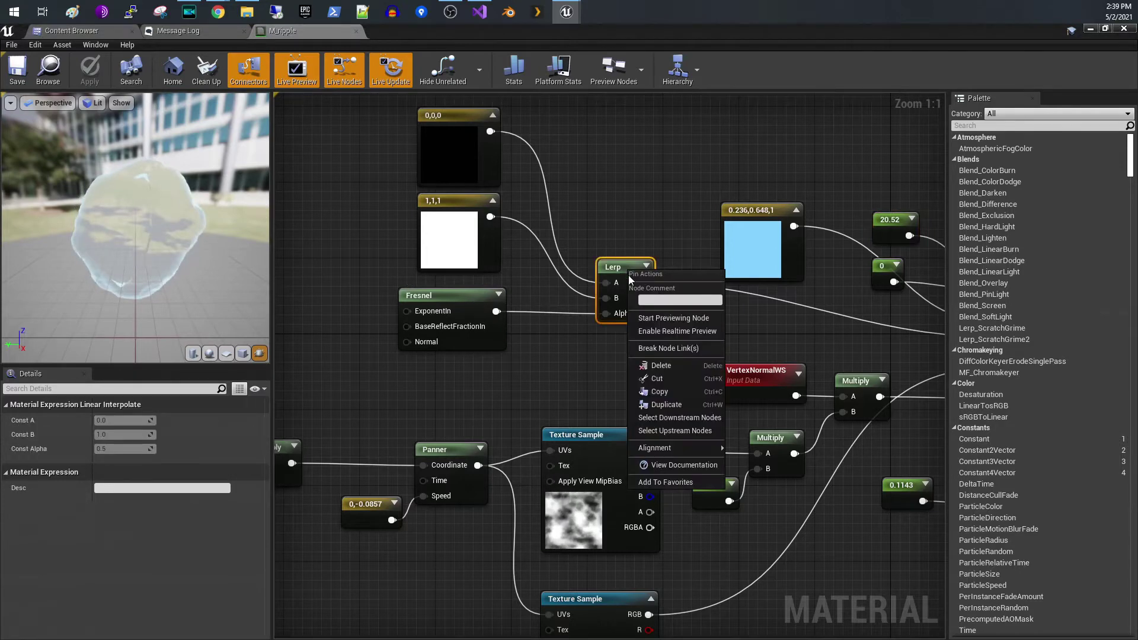
left_click(653, 317)
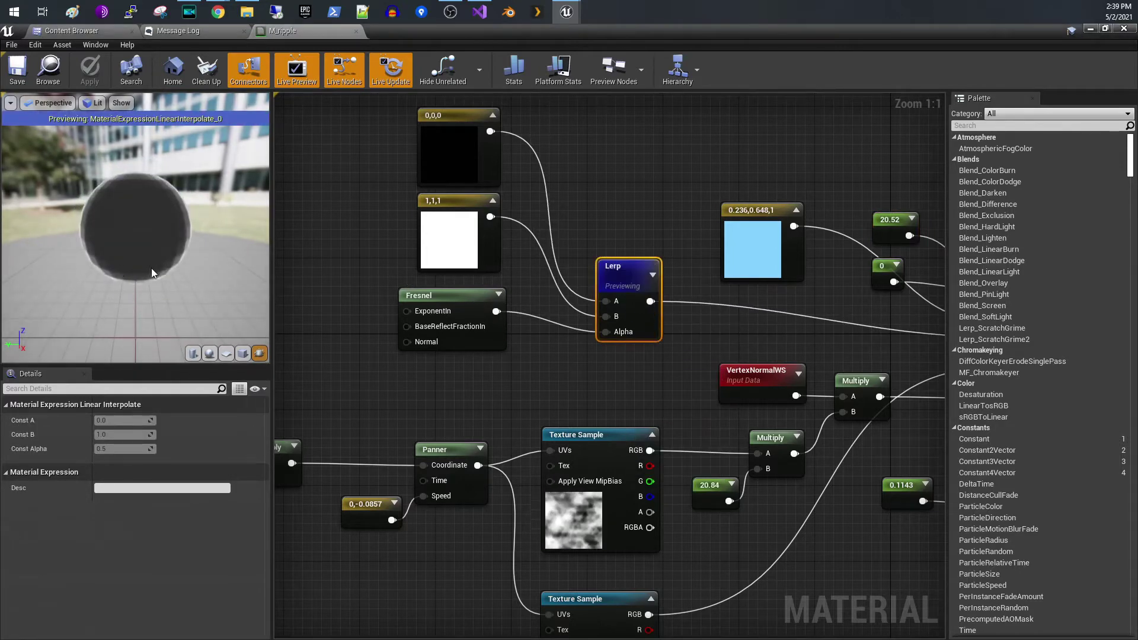
scroll(166, 265, "up", 4)
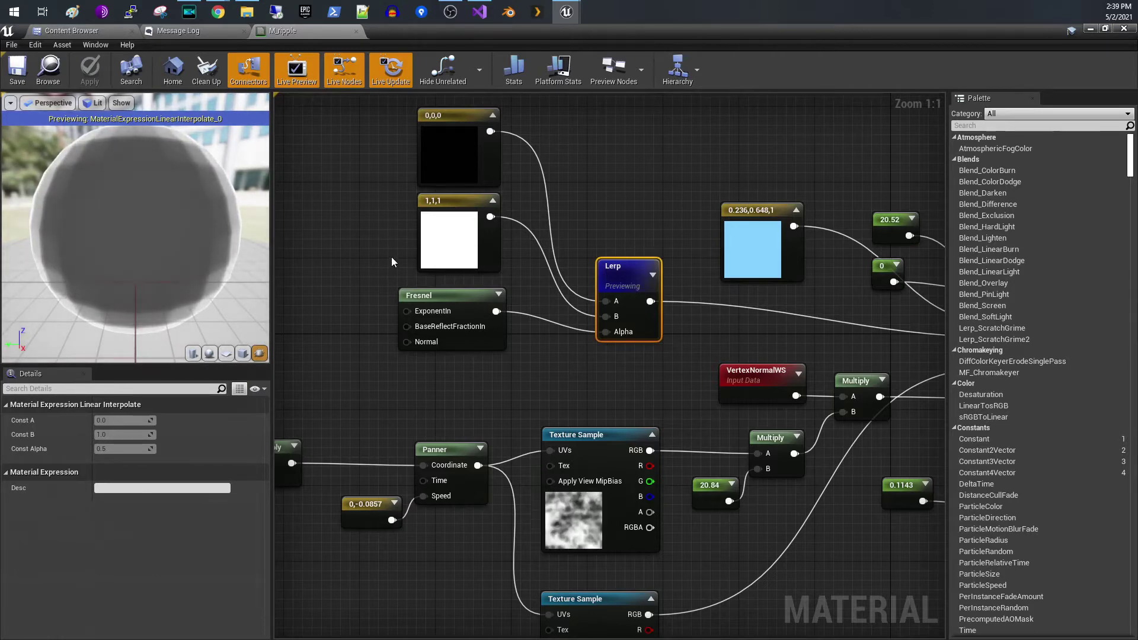
Inspect the Fresnel node's exponent and base reflect fraction settings, and stop previewing the Lerp node
left_click(469, 302)
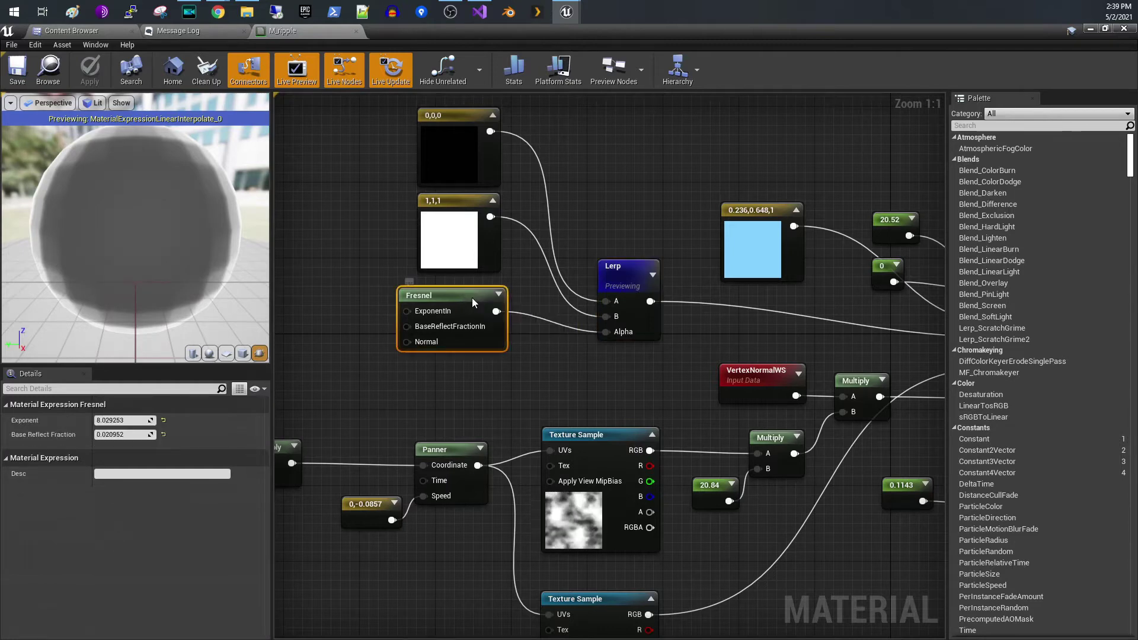
right_click(472, 299)
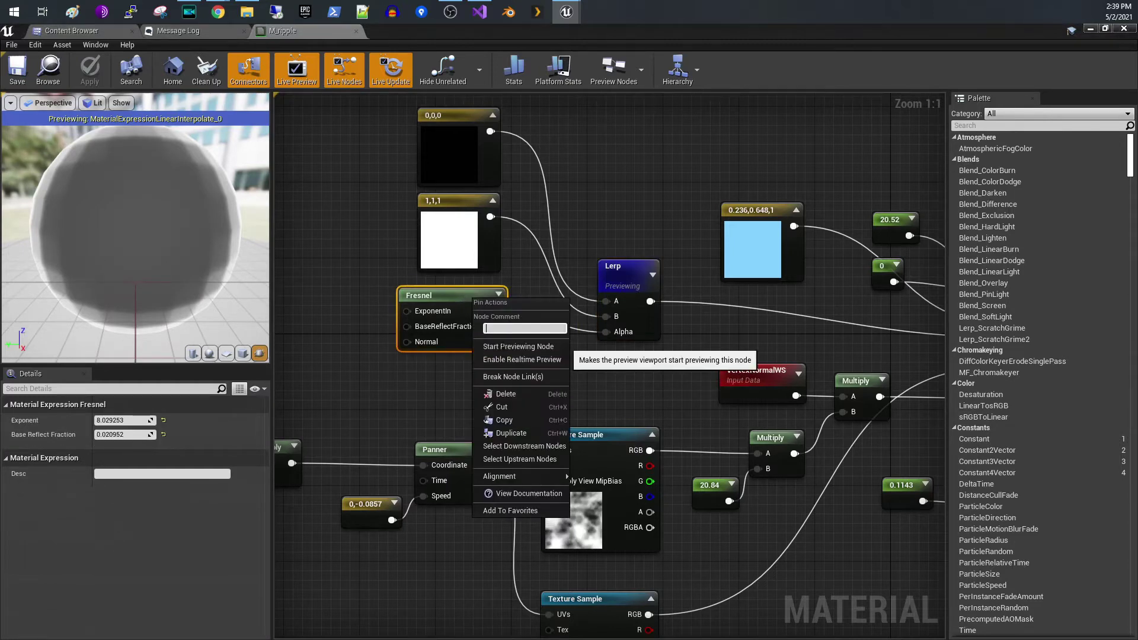
key("Escape")
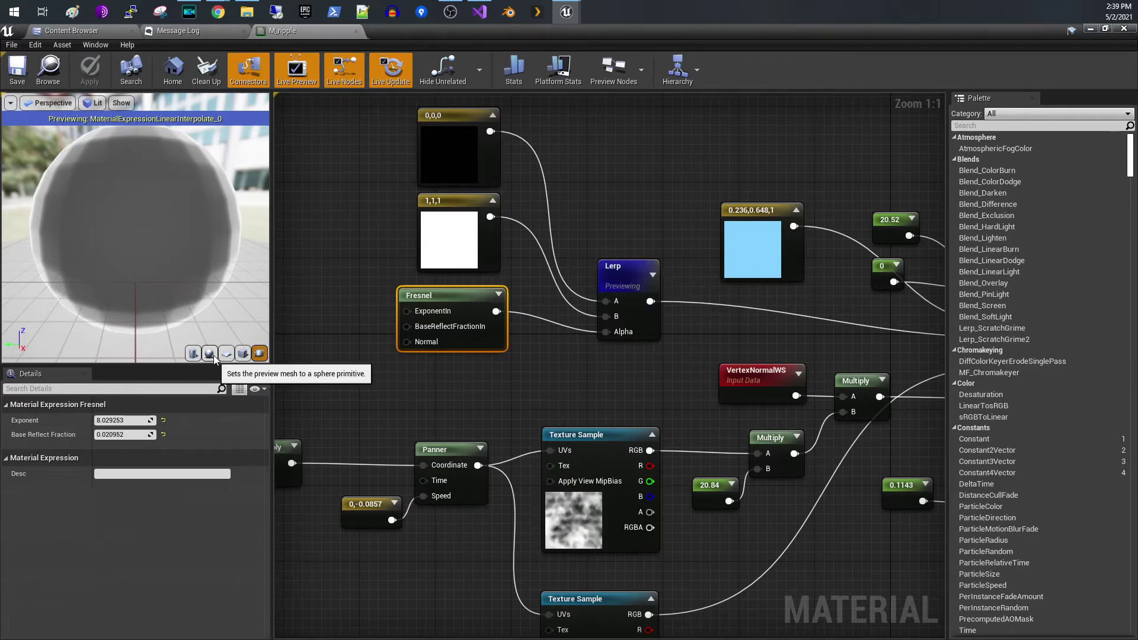
left_click_drag(122, 228, 94, 222)
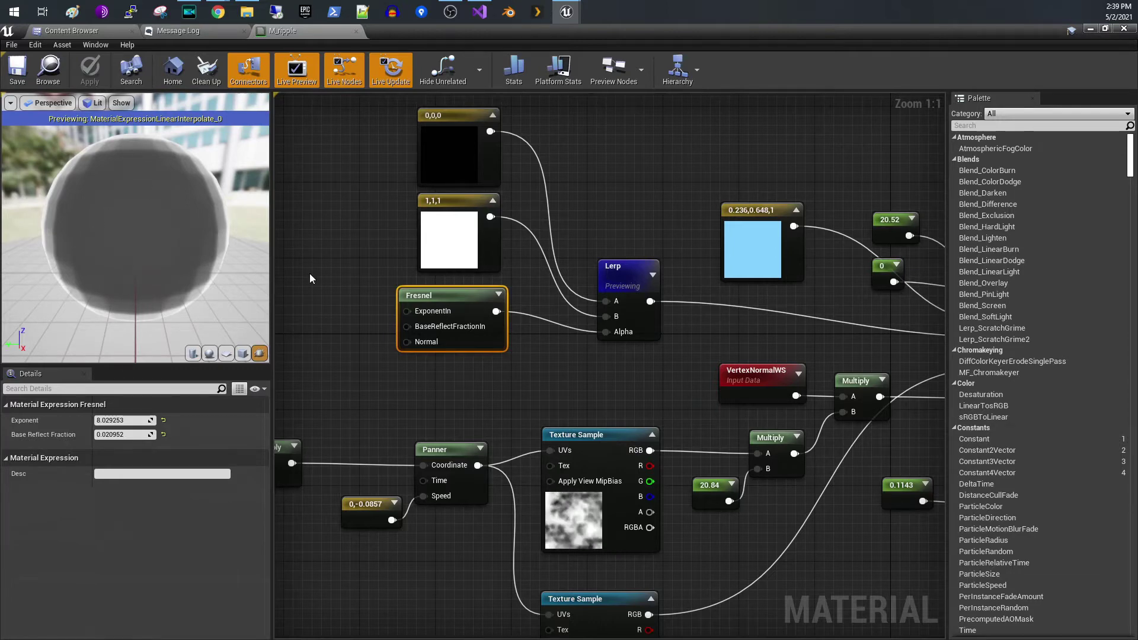
right_click(635, 275)
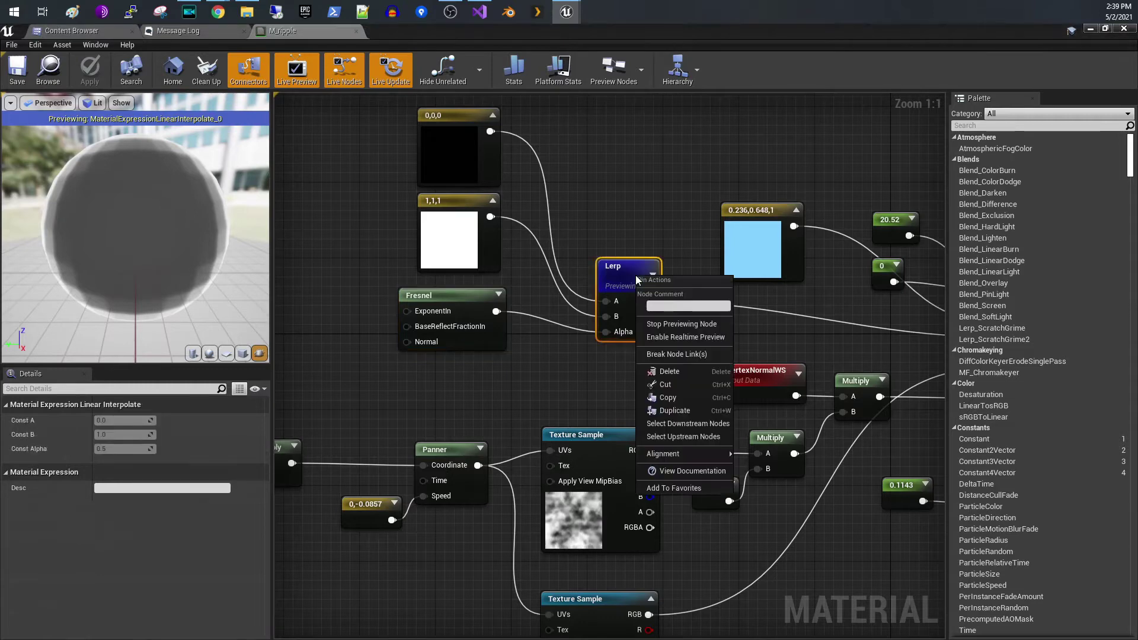
left_click(663, 324)
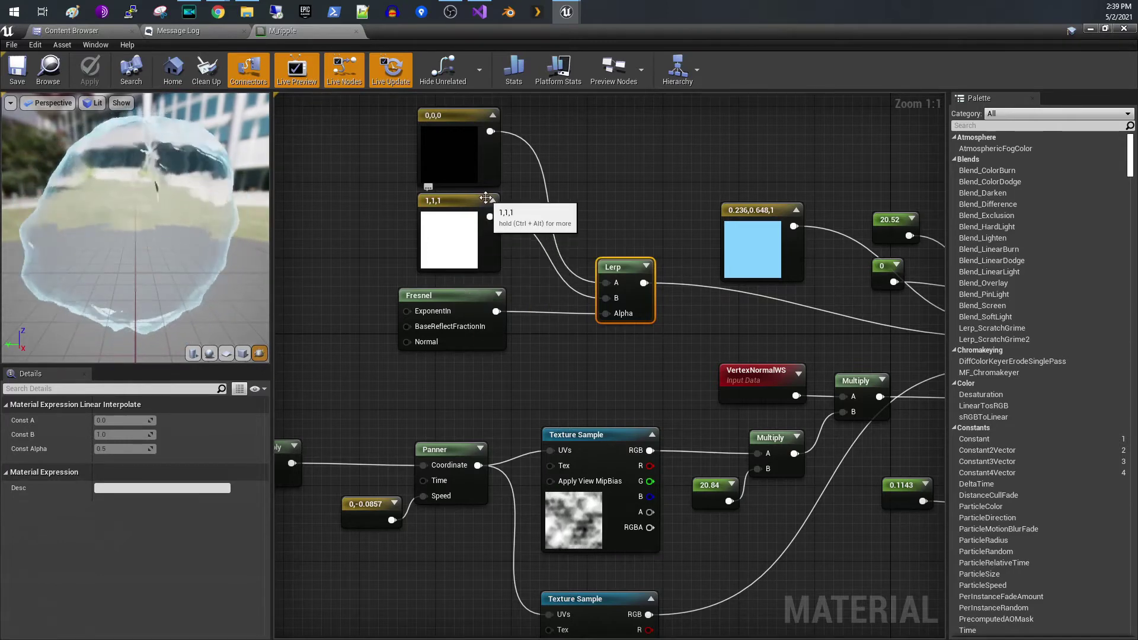
Examine the TexCoord, Multiply and speed constant nodes, and inspect the settings of the Panner they feed
right_click_drag(621, 312, 439, 273)
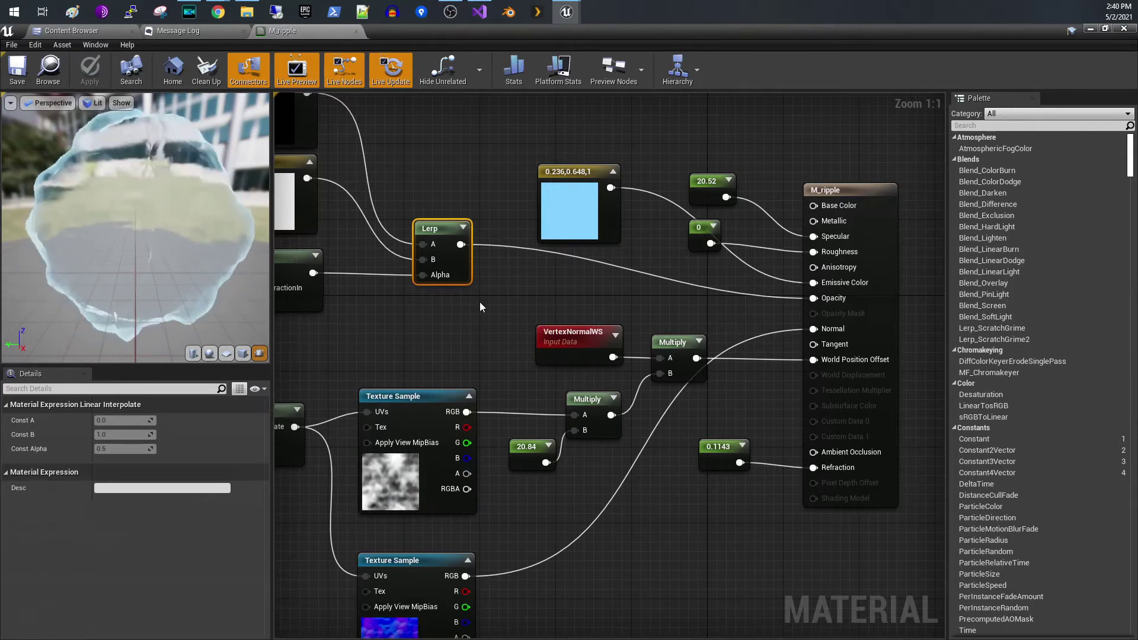
right_click_drag(480, 305, 722, 189)
right_click_drag(567, 257, 686, 214)
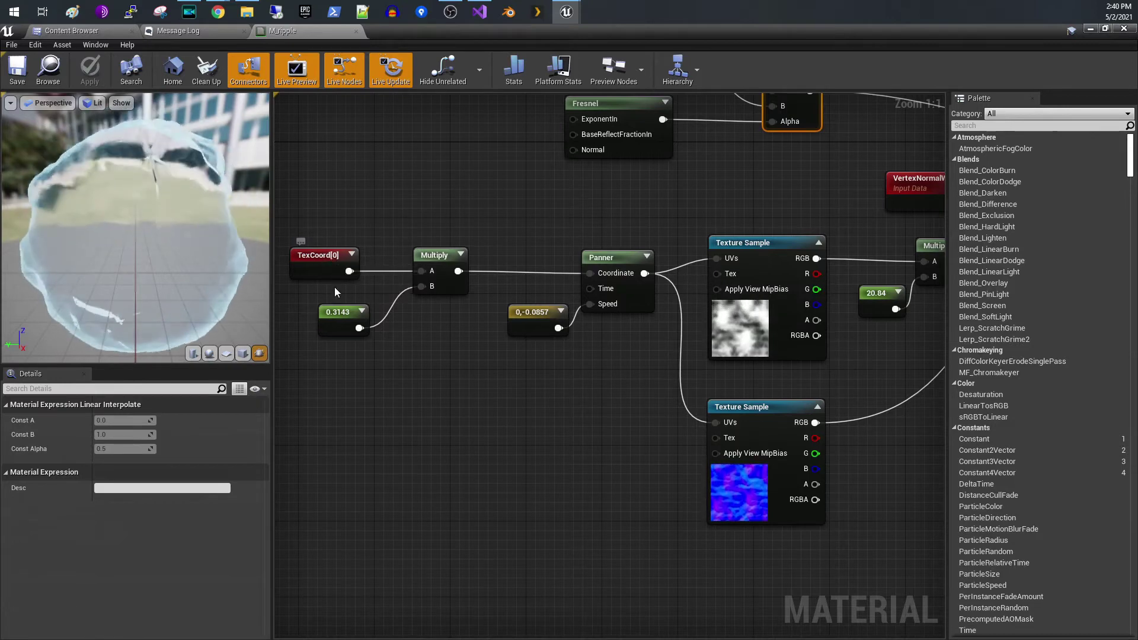
left_click_drag(365, 248, 436, 319)
left_click(436, 316)
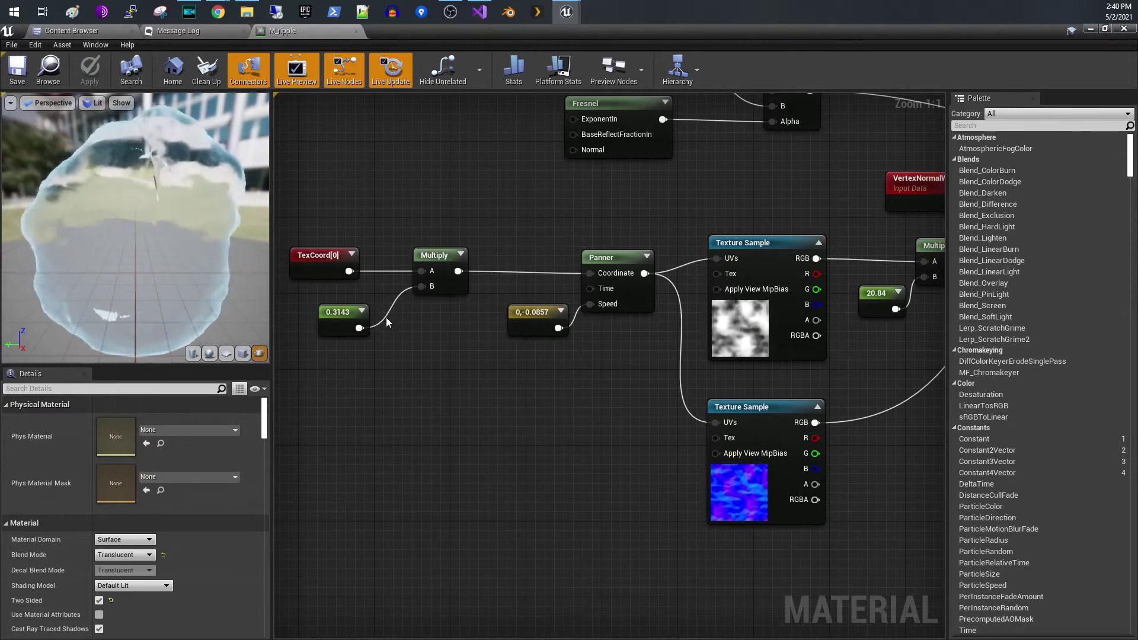
right_click_drag(514, 332, 421, 327)
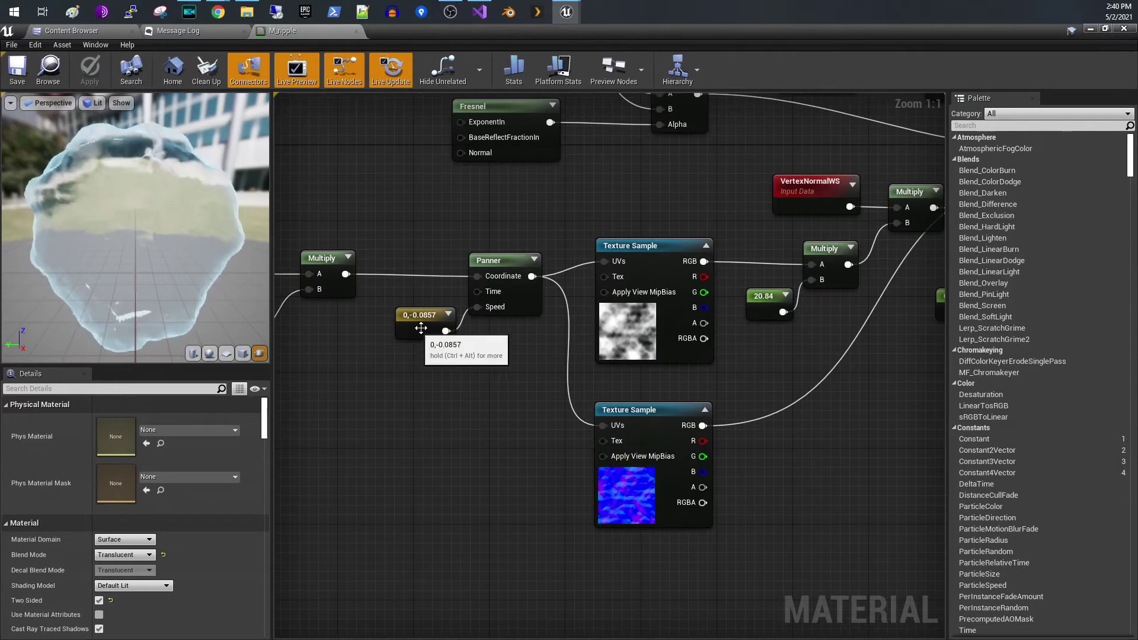
left_click(510, 261)
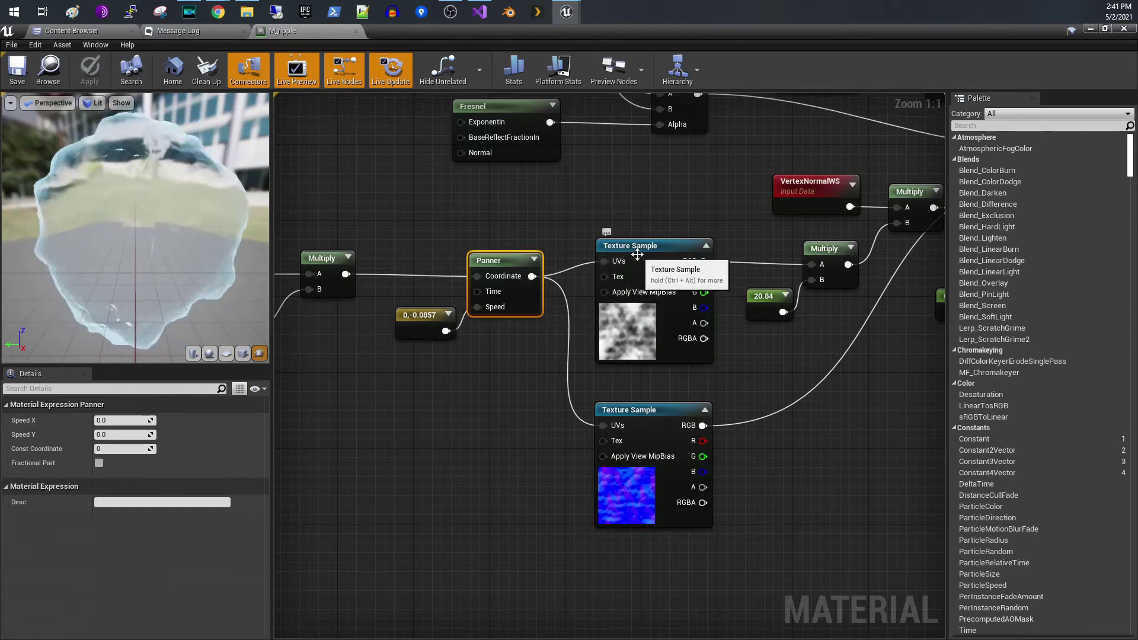
Check which textures are assigned to the two Texture Sample nodes fed by the Panner
right_click_drag(643, 383, 539, 345)
left_click(557, 240)
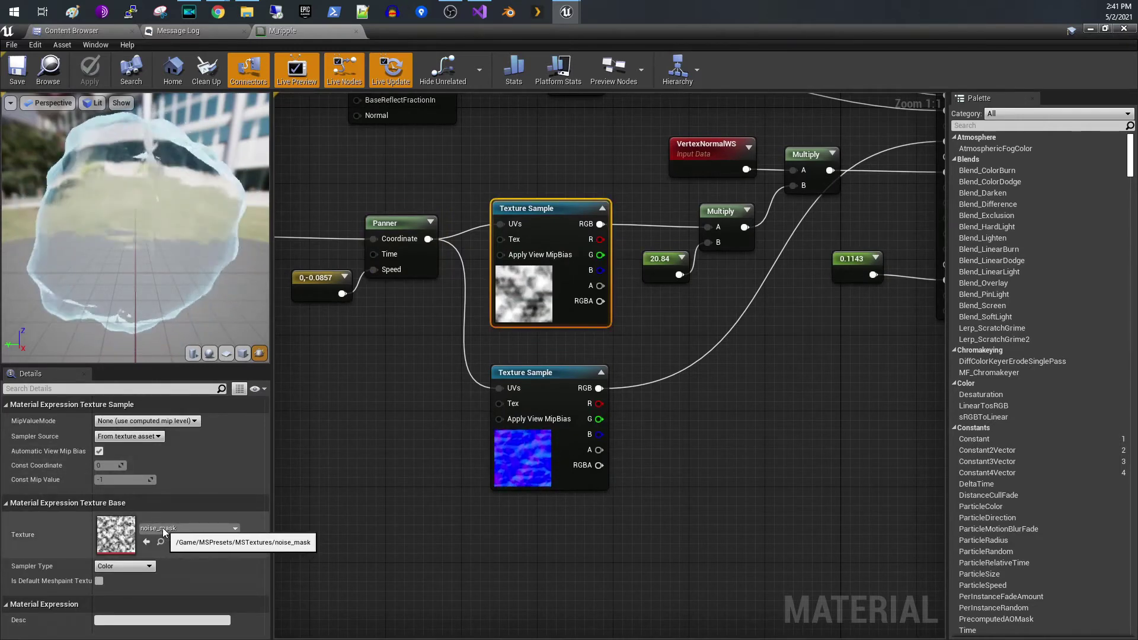
left_click(521, 453)
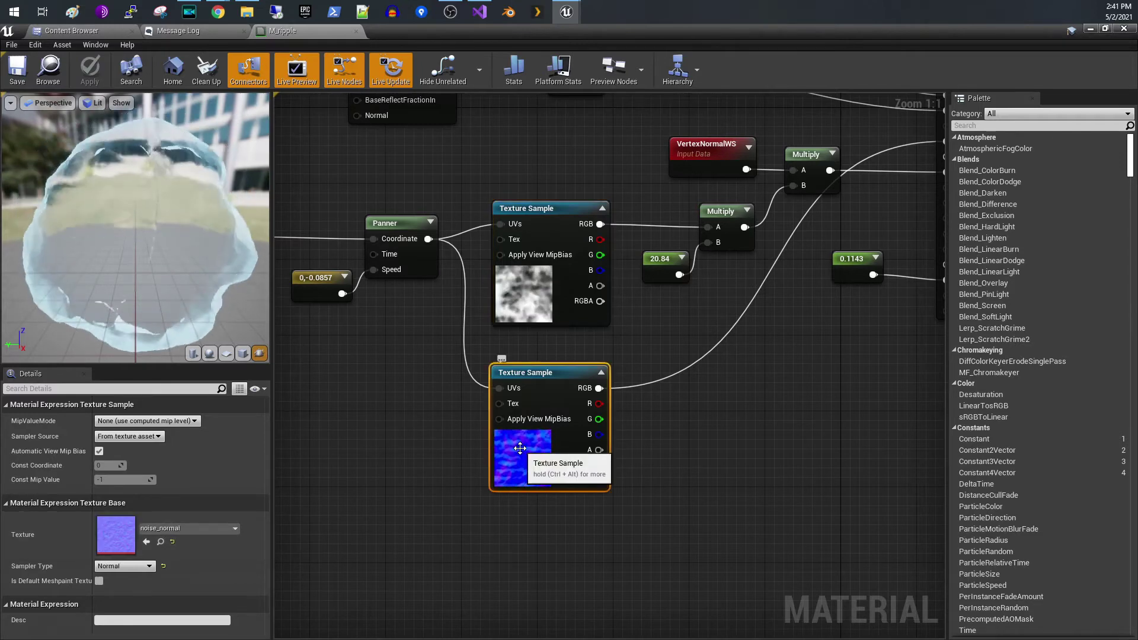
left_click(561, 314)
Move the 20.84 constant slightly away from the Multiply node it feeds, and select the VertexNormalWS node
right_click_drag(575, 375, 438, 399)
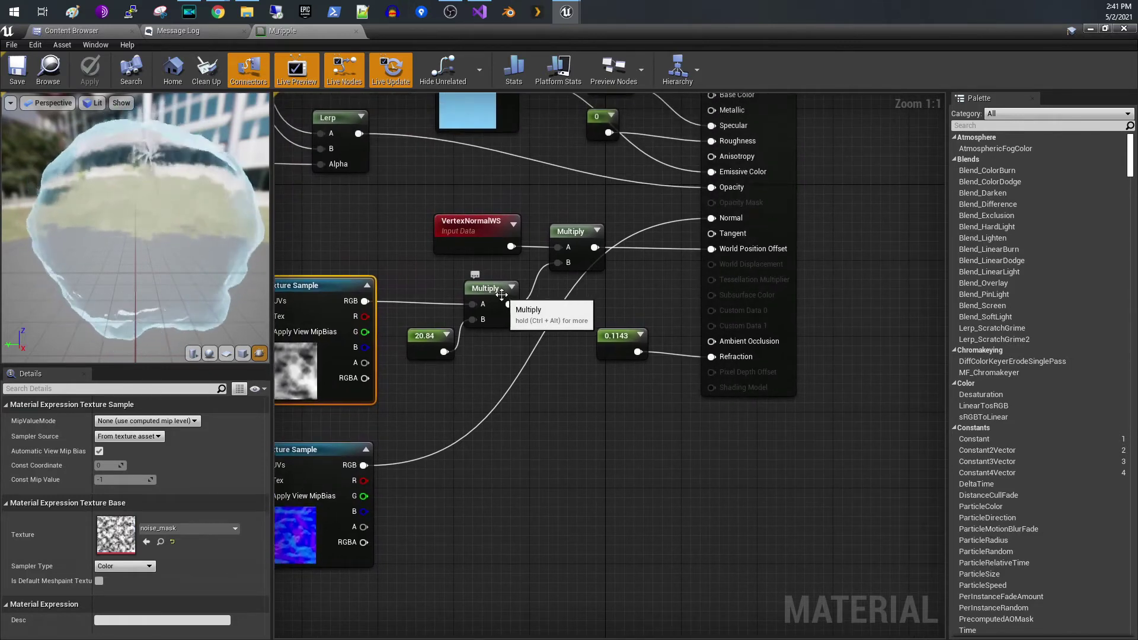
left_click(473, 317)
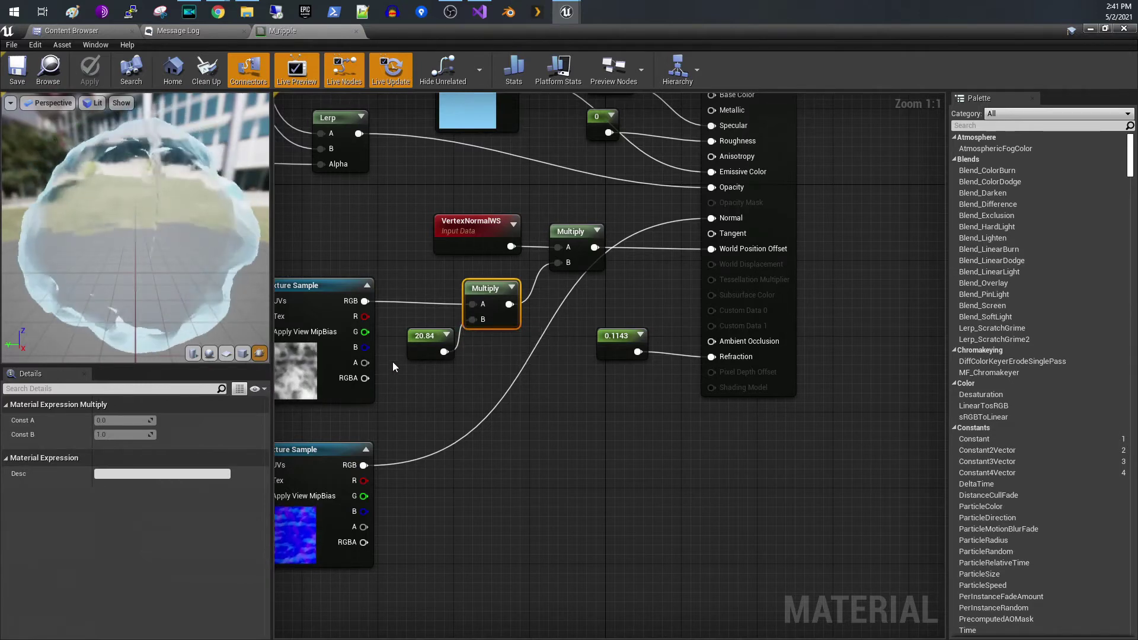
left_click_drag(428, 344, 513, 316)
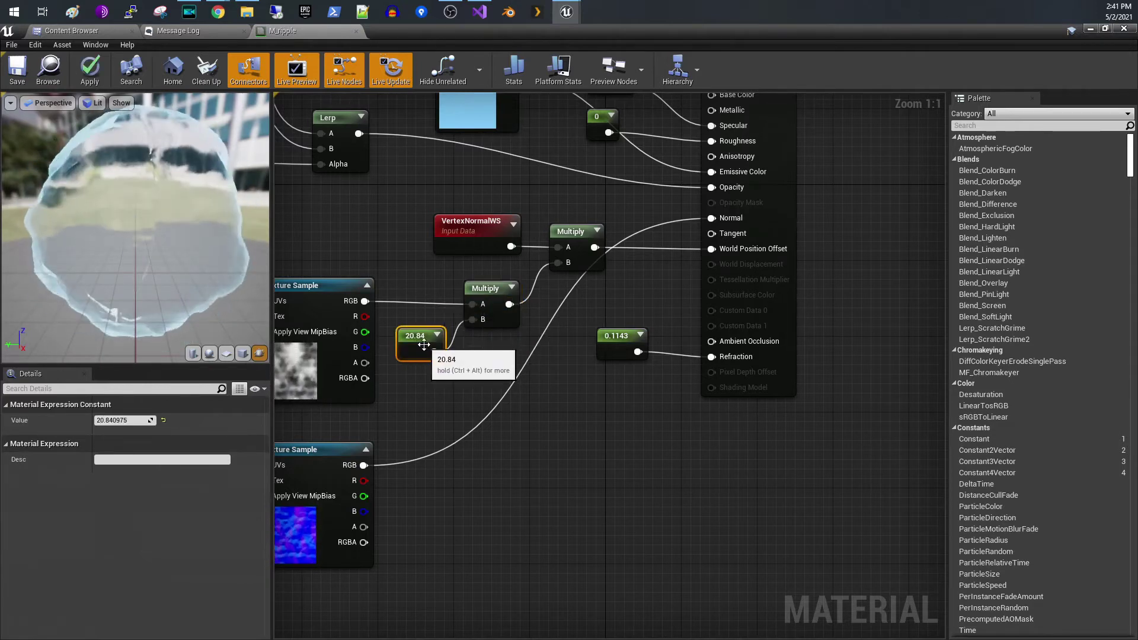
left_click_drag(425, 344, 416, 343)
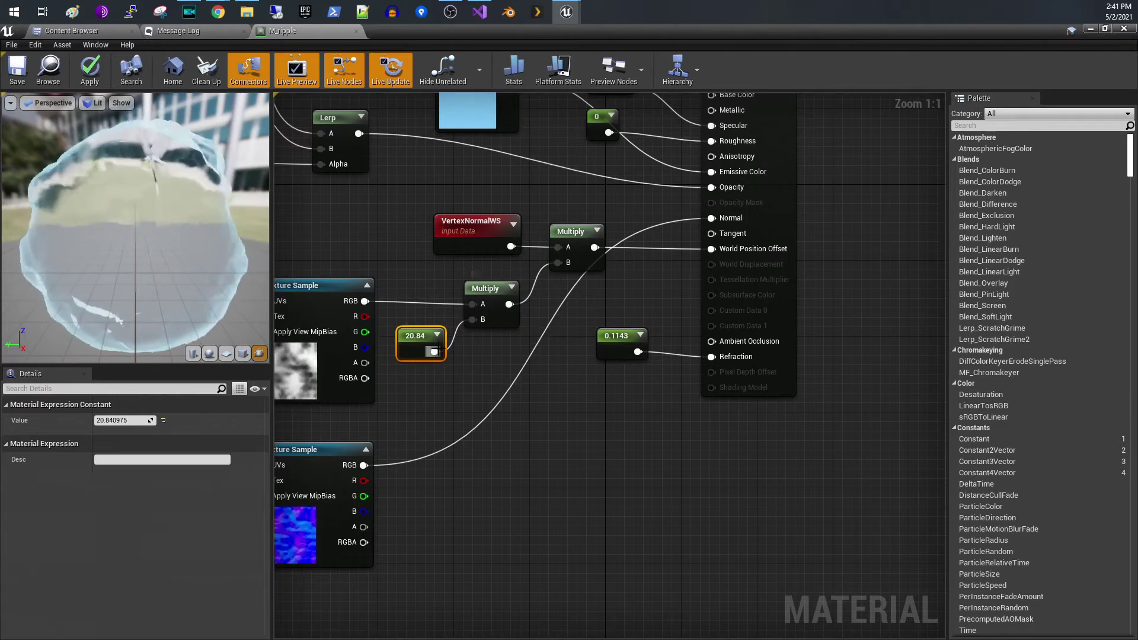
left_click(501, 240)
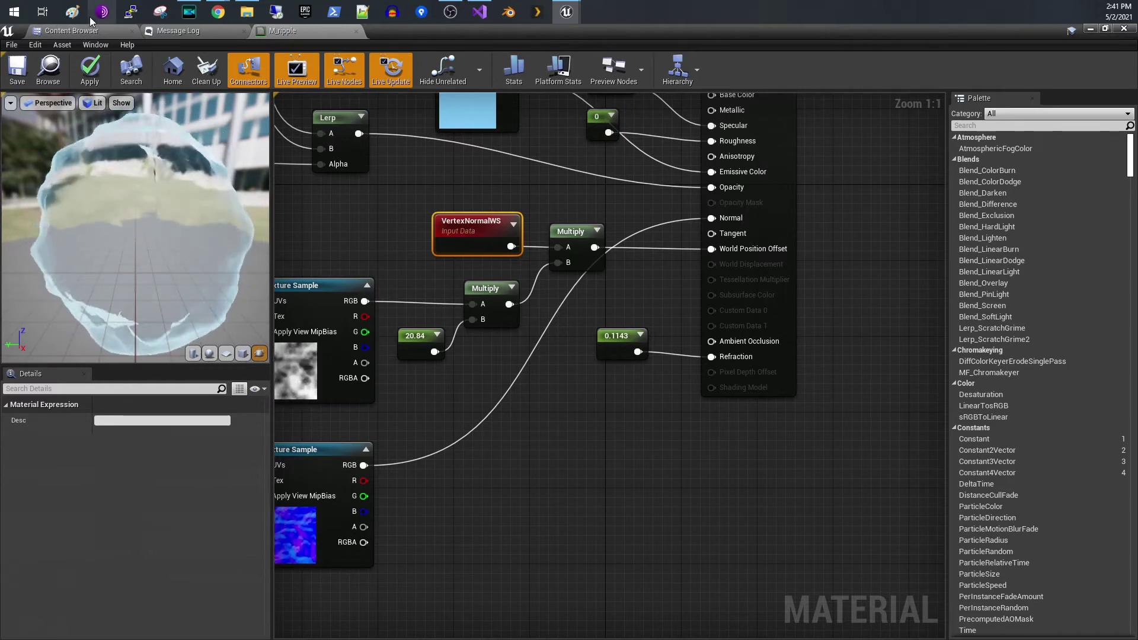
Go to the Materials folder in the Content Browser, select the highpoly static mesh and view its details
left_click(95, 32)
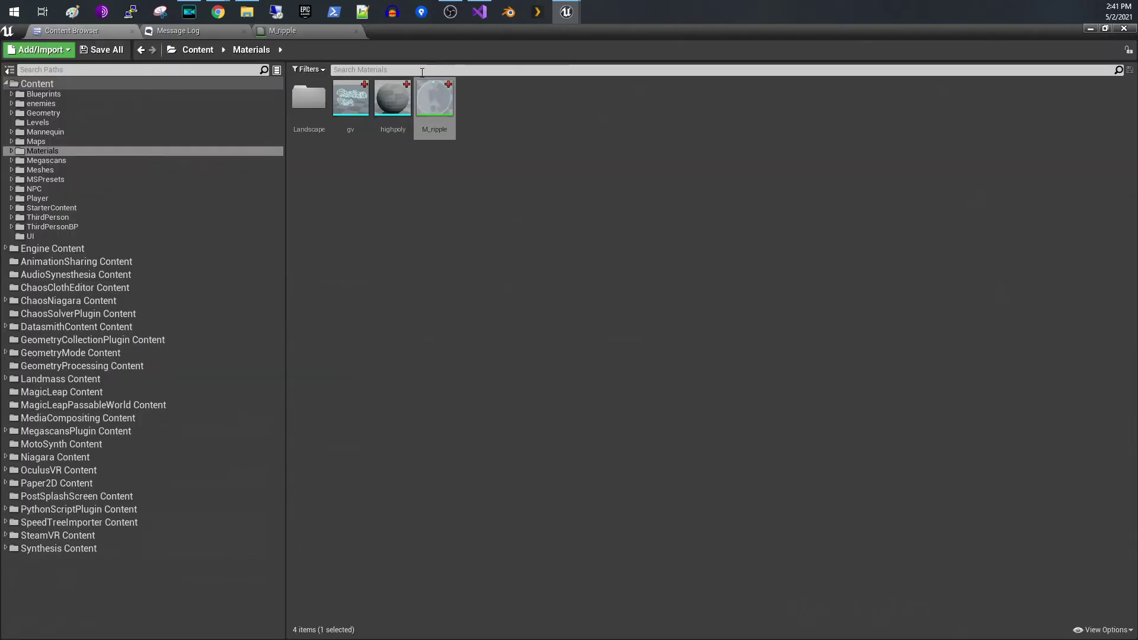
mouse_move(394, 122)
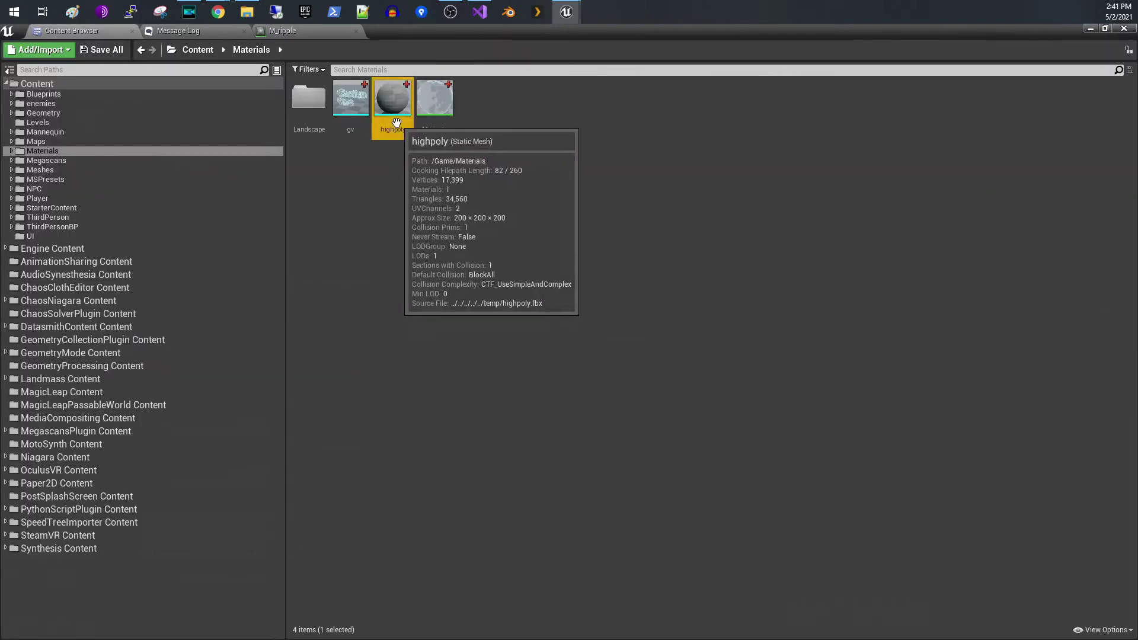
left_click_drag(396, 122, 399, 128)
left_click(398, 123)
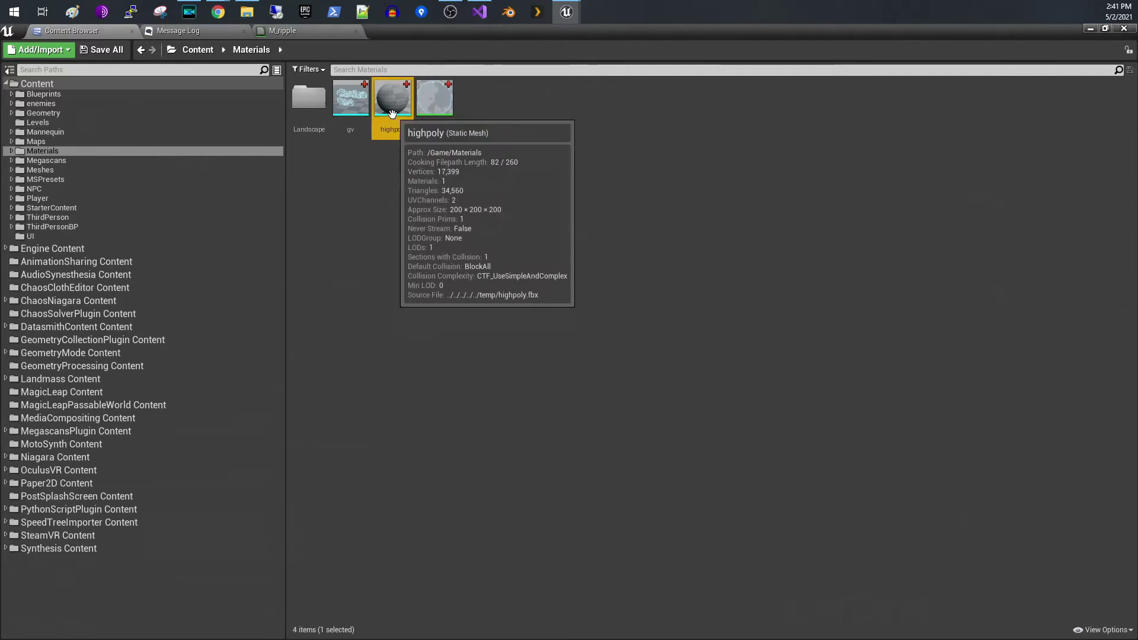
Open the highpoly static mesh in its mesh editor for a look, and return to the M_ripple material graph
double_click(393, 116)
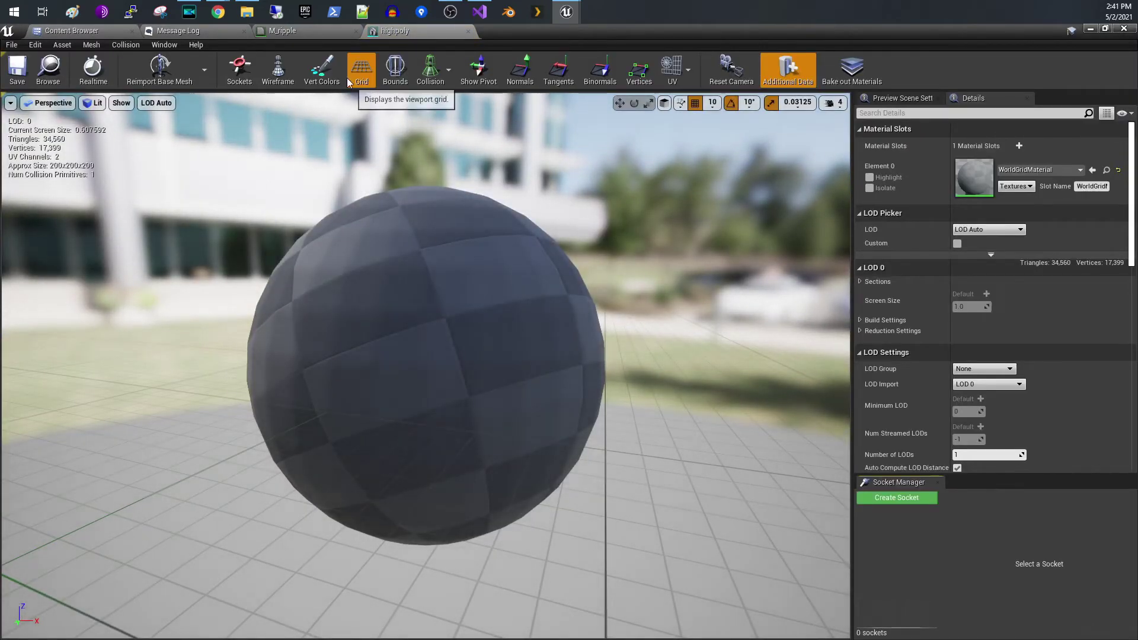
left_click(304, 30)
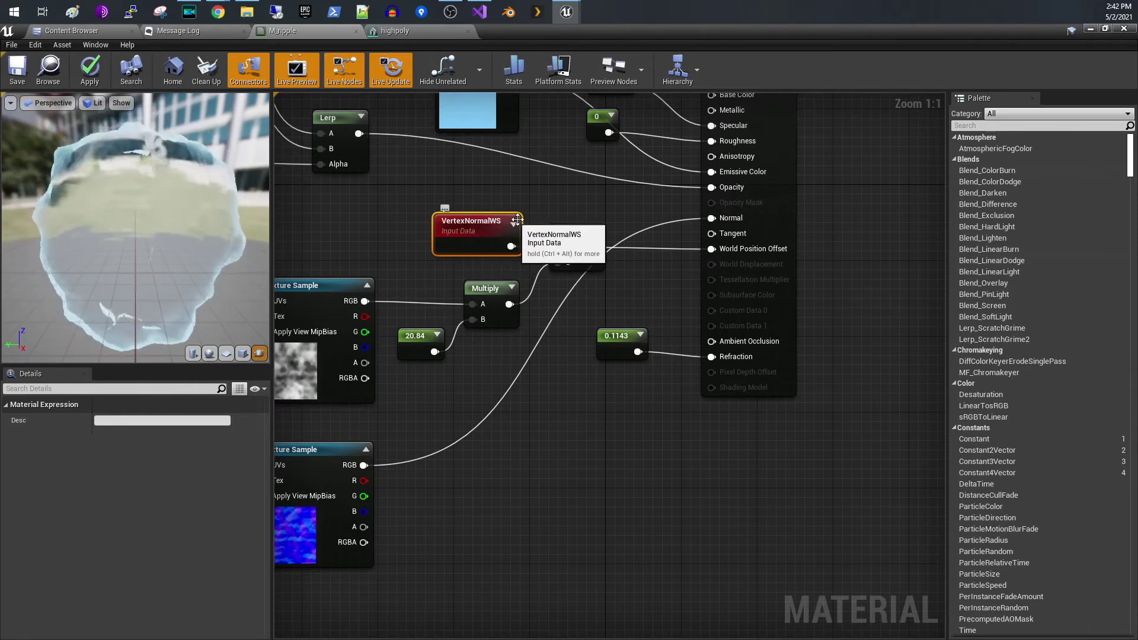
Move the 0.1143 constant slightly down so that it lines up with the material's Refraction input
right_click_drag(532, 205, 390, 181)
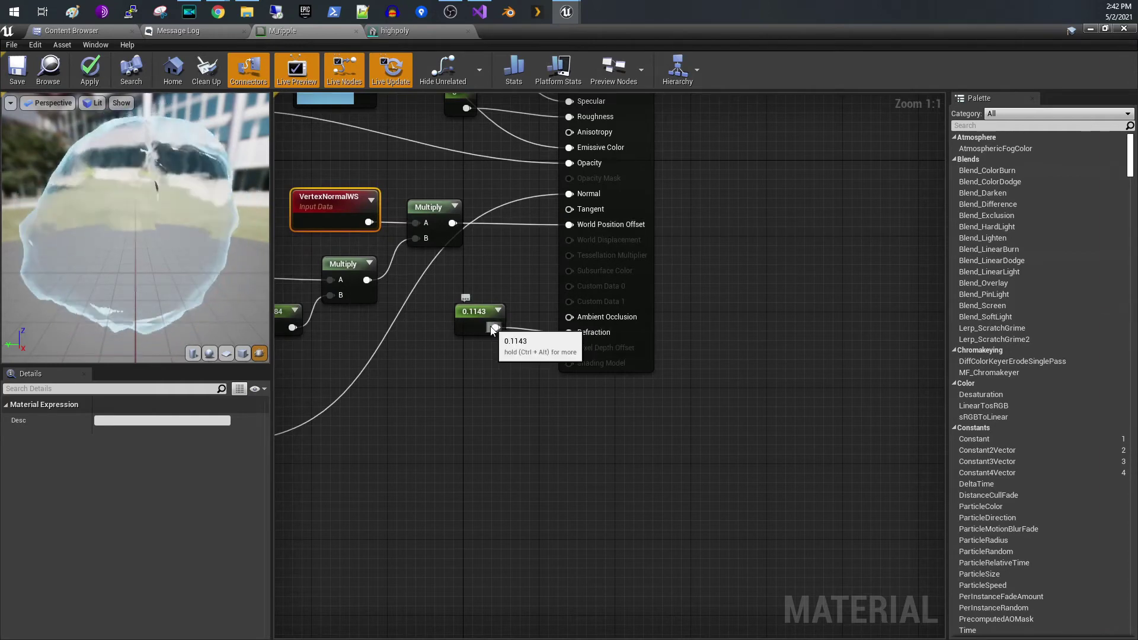
mouse_move(478, 327)
left_mouse_down()
mouse_move(468, 337)
mouse_move(478, 334)
left_mouse_up()
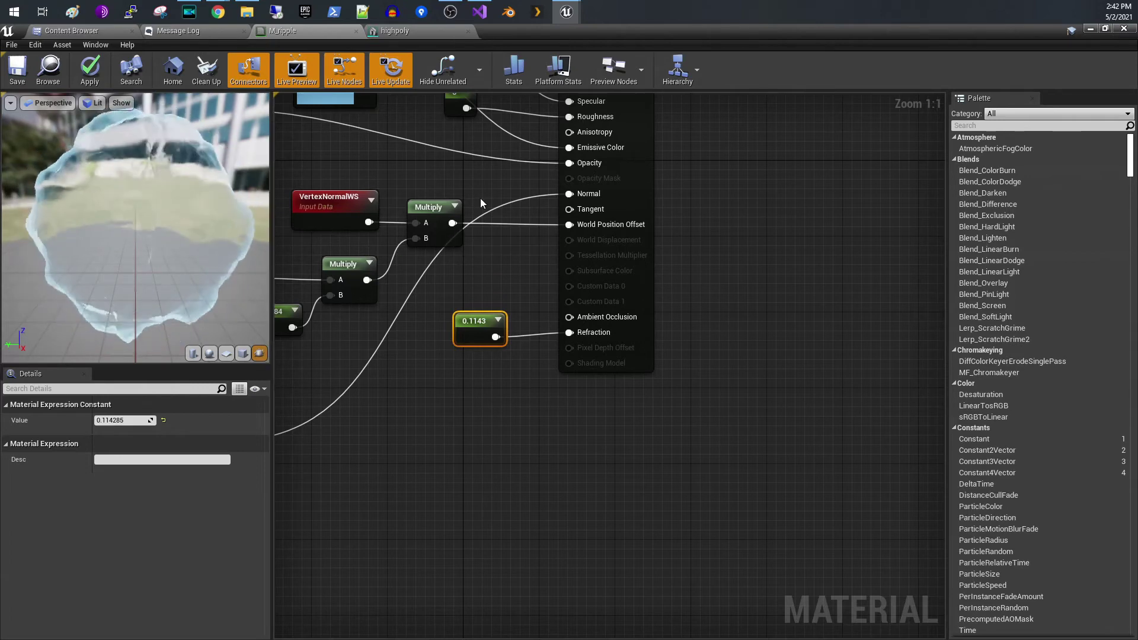
right_click_drag(493, 212, 605, 300)
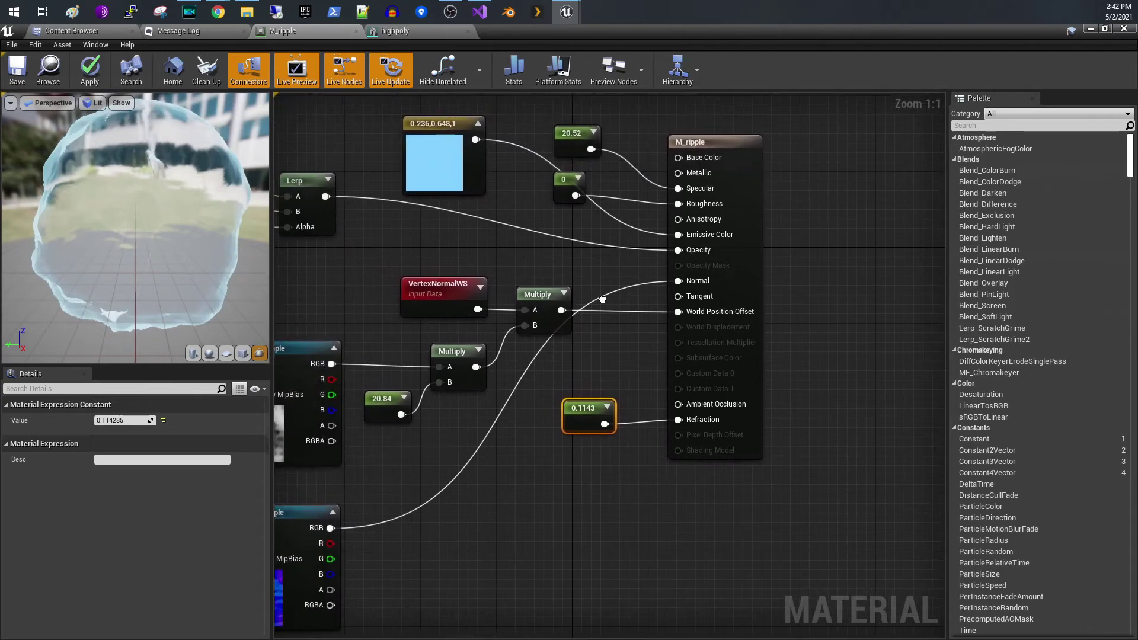
right_click_drag(452, 250, 572, 234)
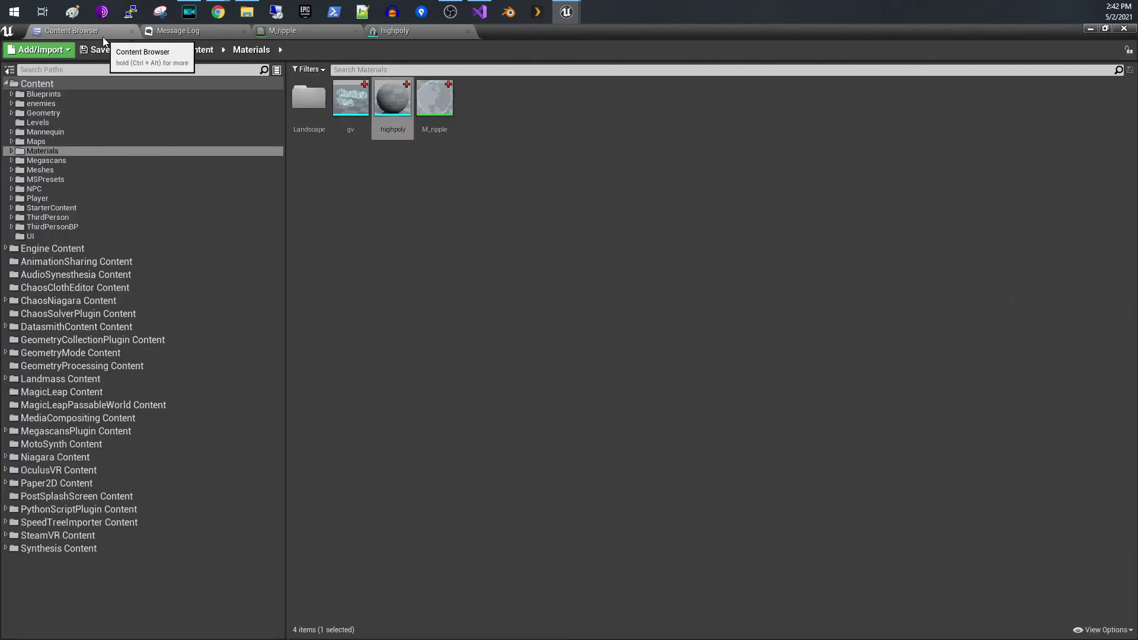
Return to the Materials folder in the Content Browser and reopen the highpoly static mesh
left_click(102, 33)
double_click(393, 99)
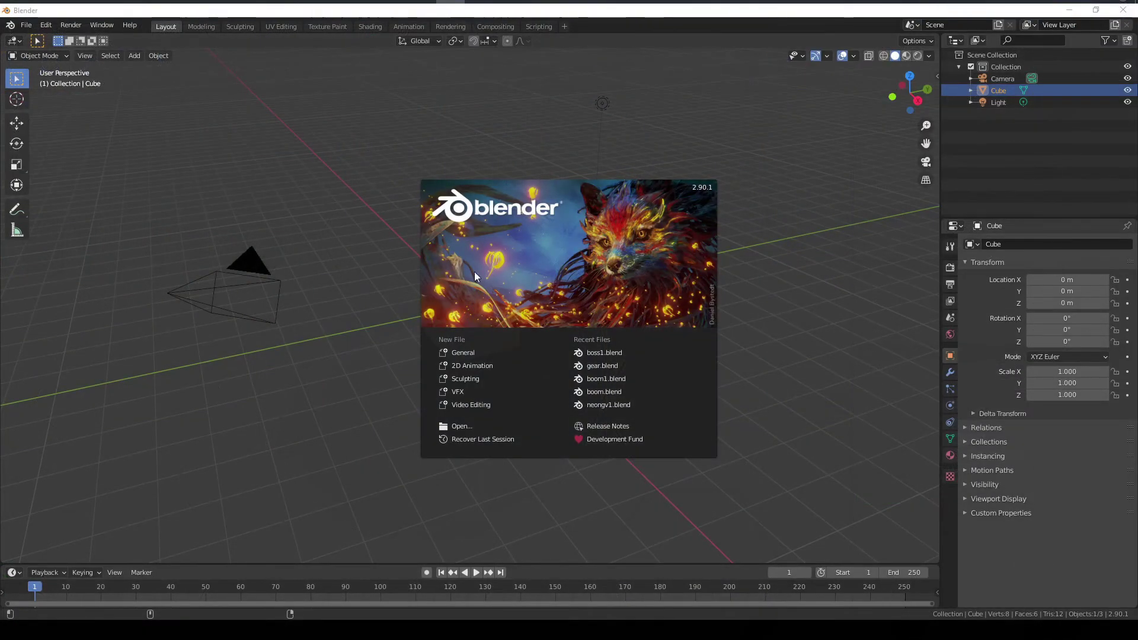
Switch to Blender, delete the default cube from the new scene and add a UV sphere in its place
left_click(543, 154)
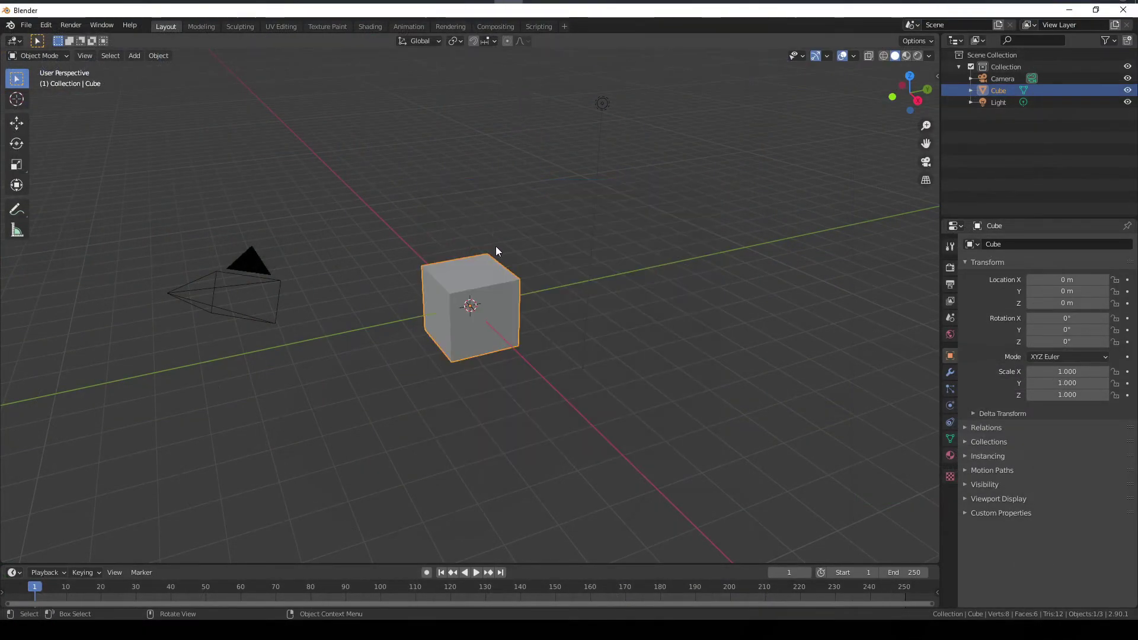
left_click(155, 56)
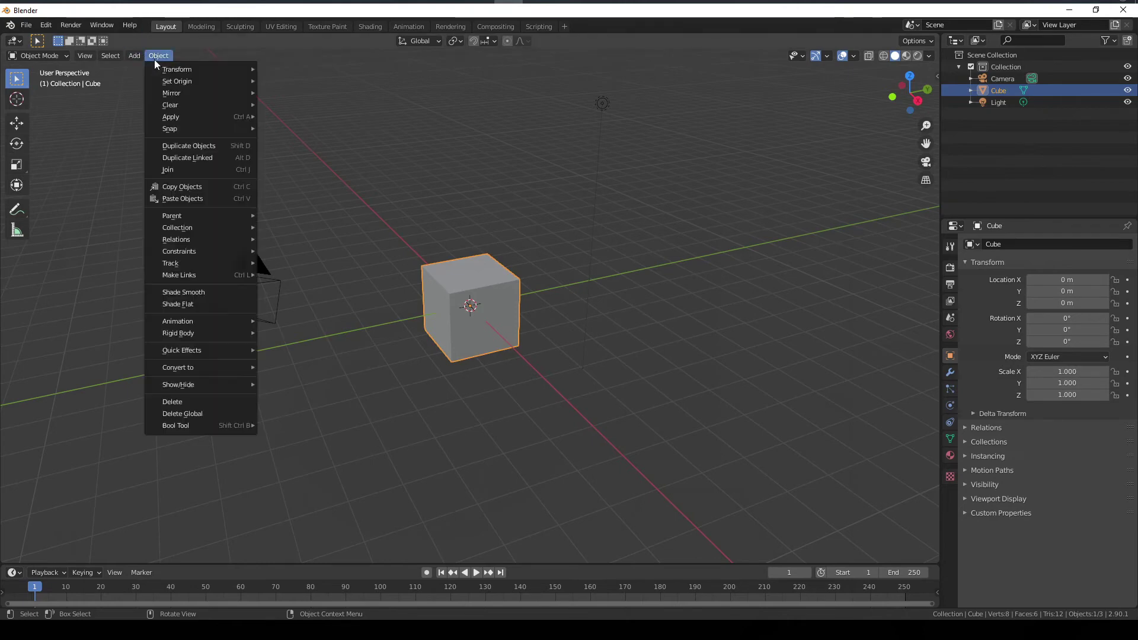
left_click(172, 402)
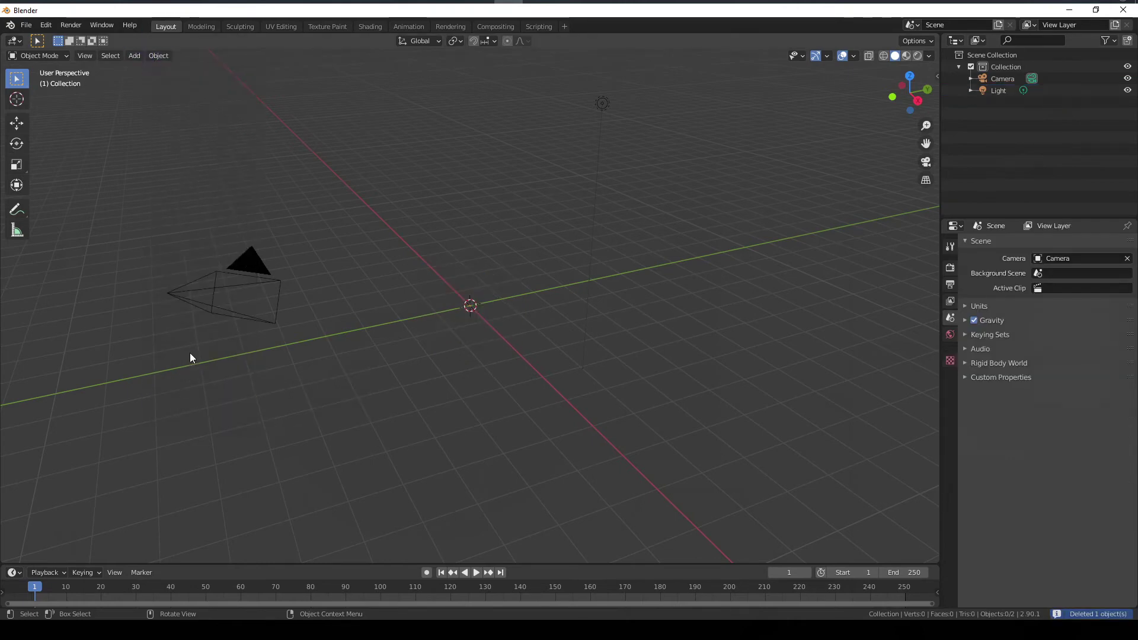
left_click(134, 59)
mouse_move(140, 70)
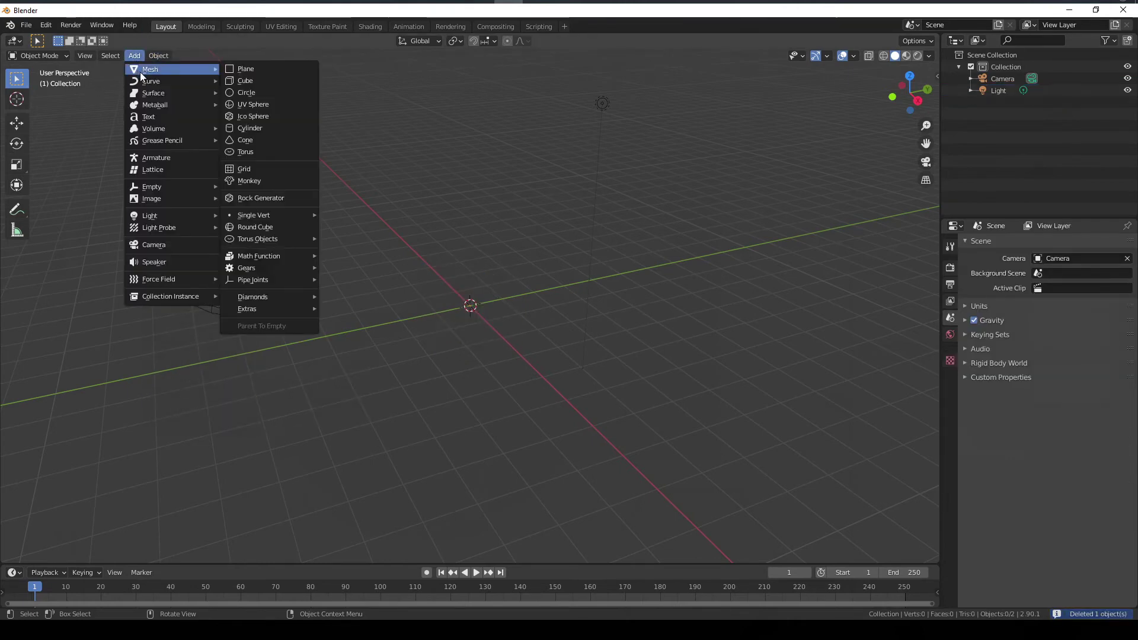
left_click(266, 101)
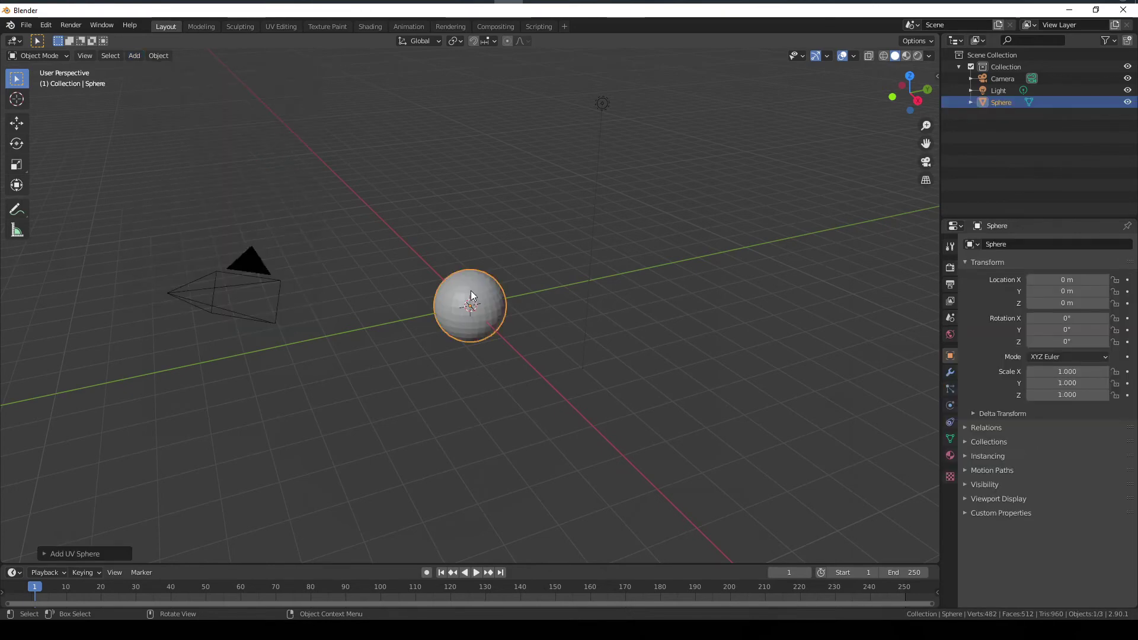
Subdivide all of the sphere's faces in edit mode with 2 cuts
left_click(201, 26)
left_click(270, 55)
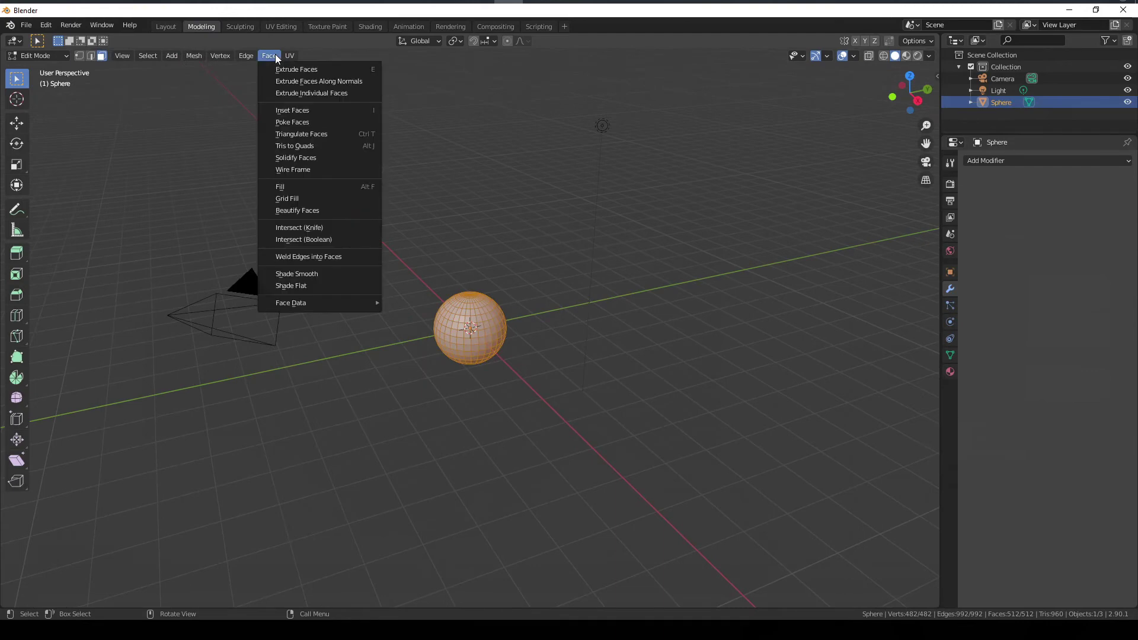
mouse_move(232, 58)
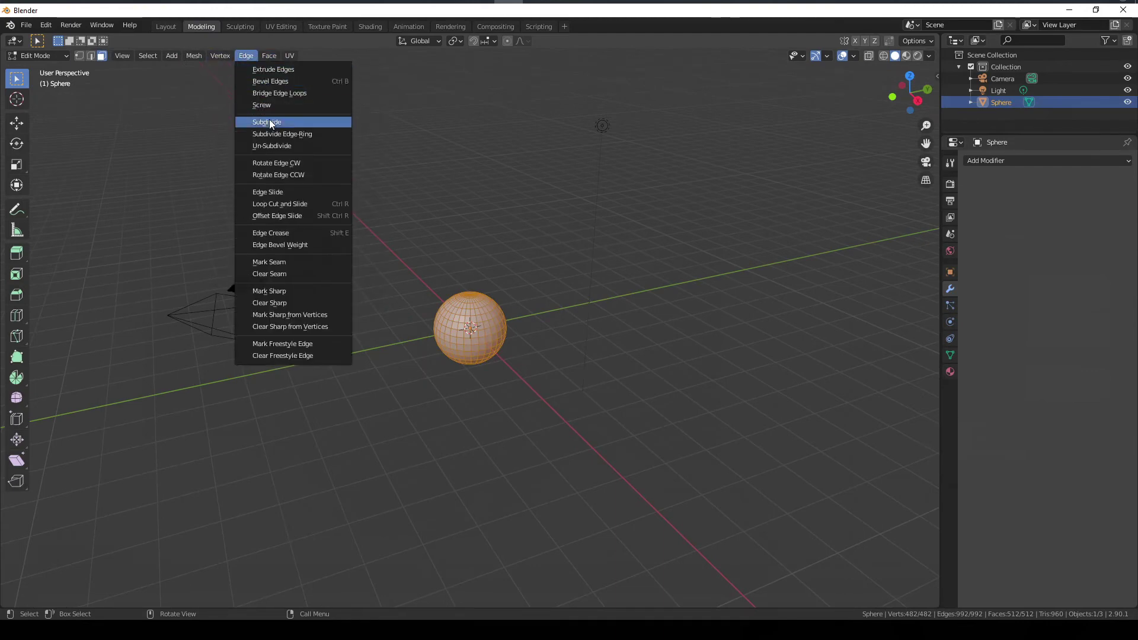
left_click(271, 122)
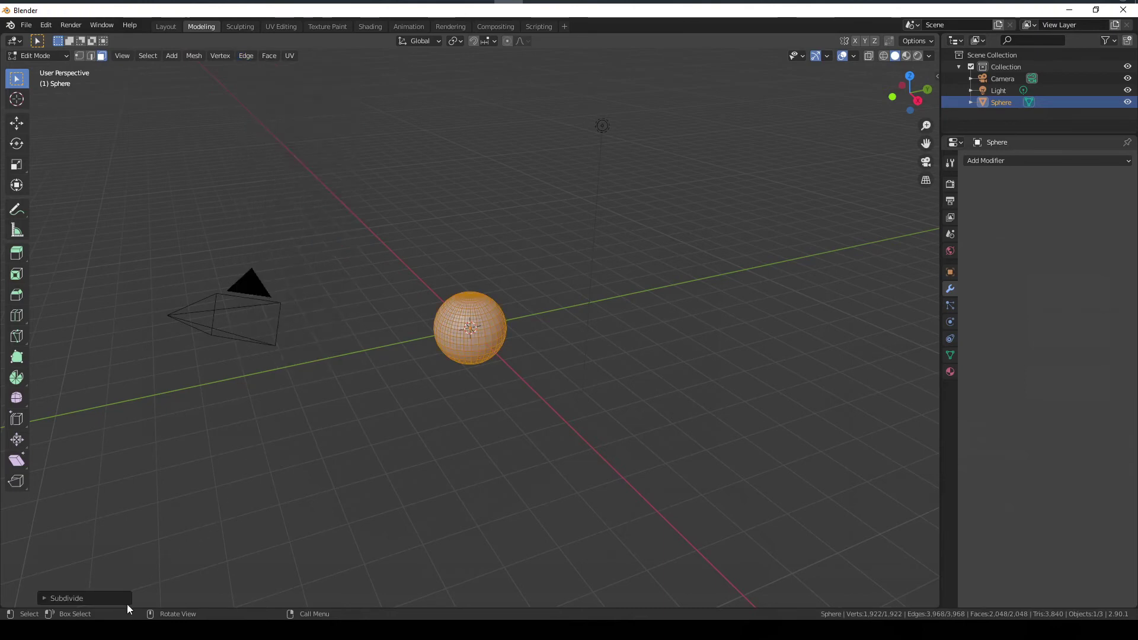
left_click(111, 599)
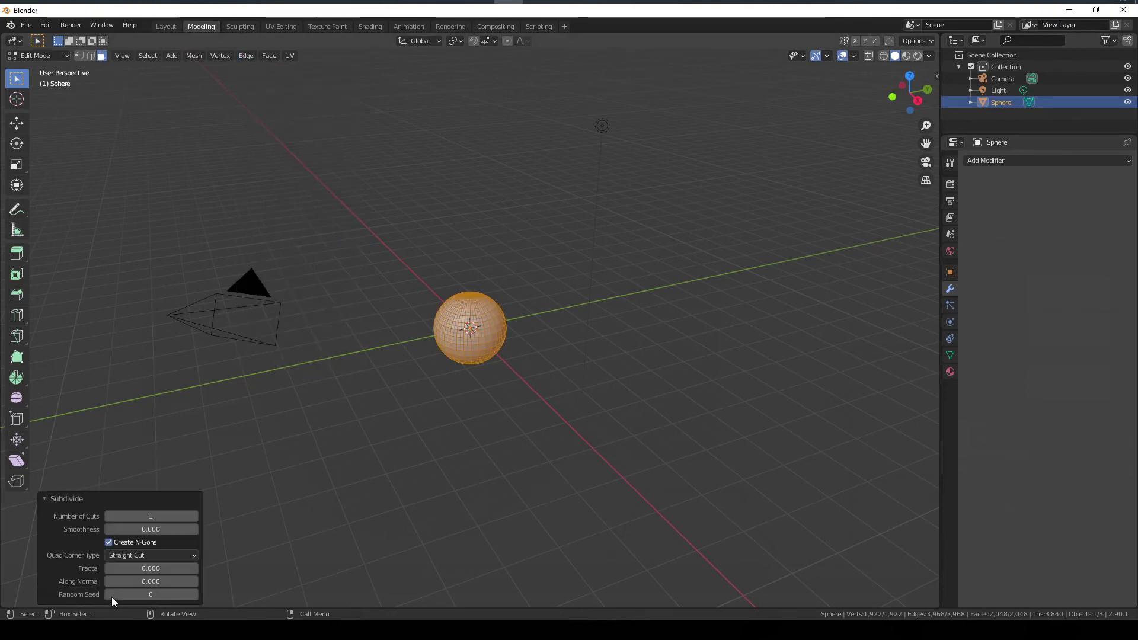
left_click(194, 516)
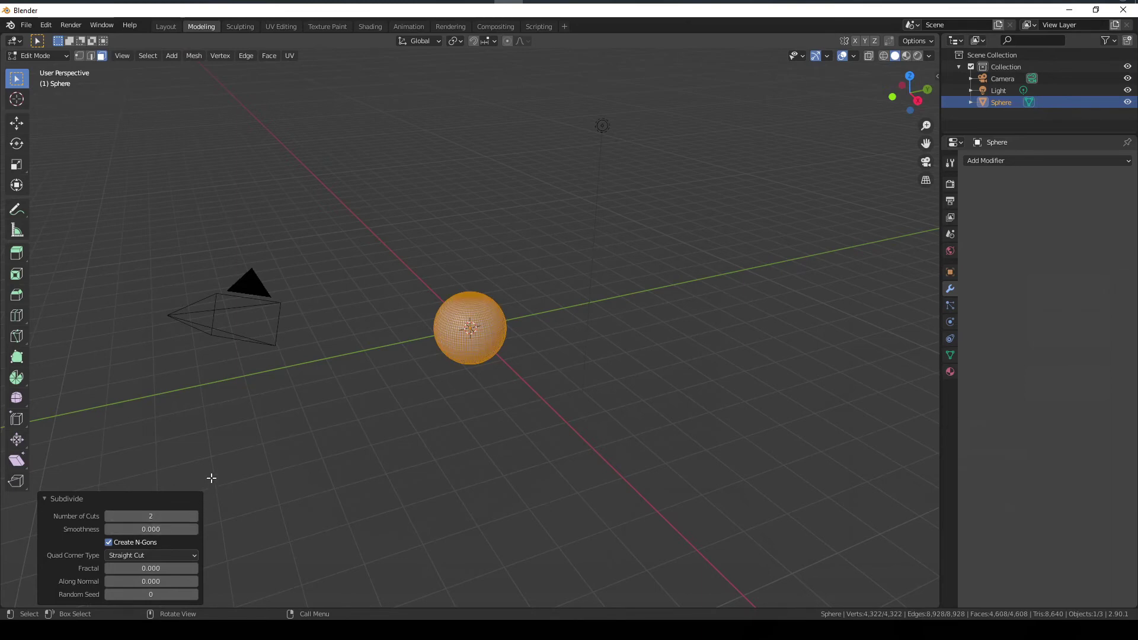
Deselect all of the sphere's faces in the Modeling workspace, and bring up the export options from the Layout workspace
left_click(168, 27)
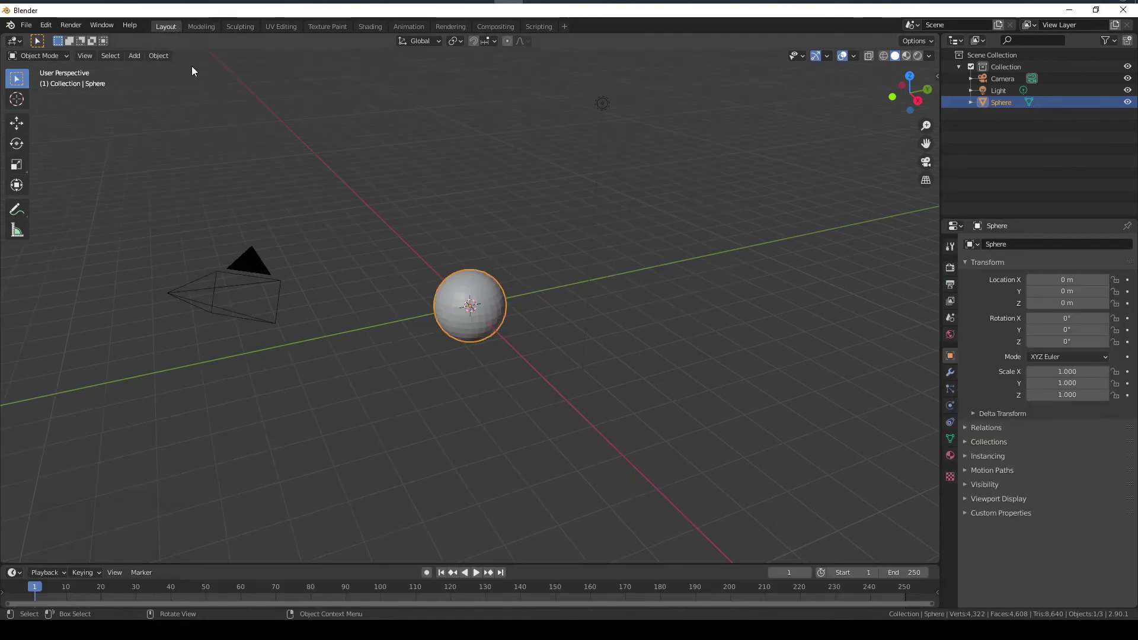
left_click(201, 27)
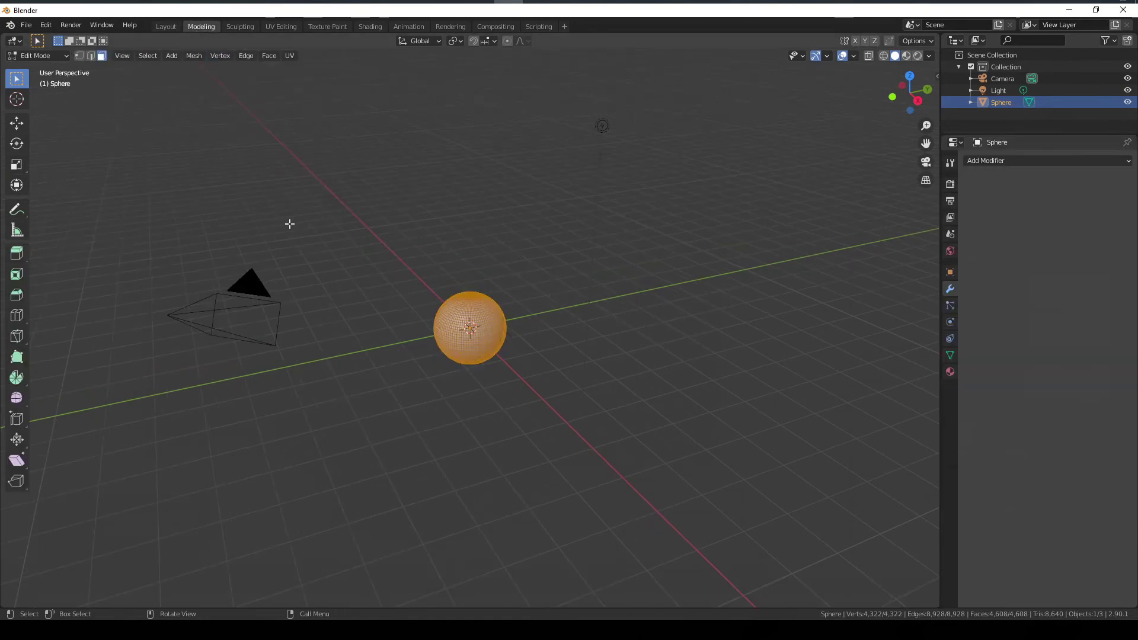
key("alt+a")
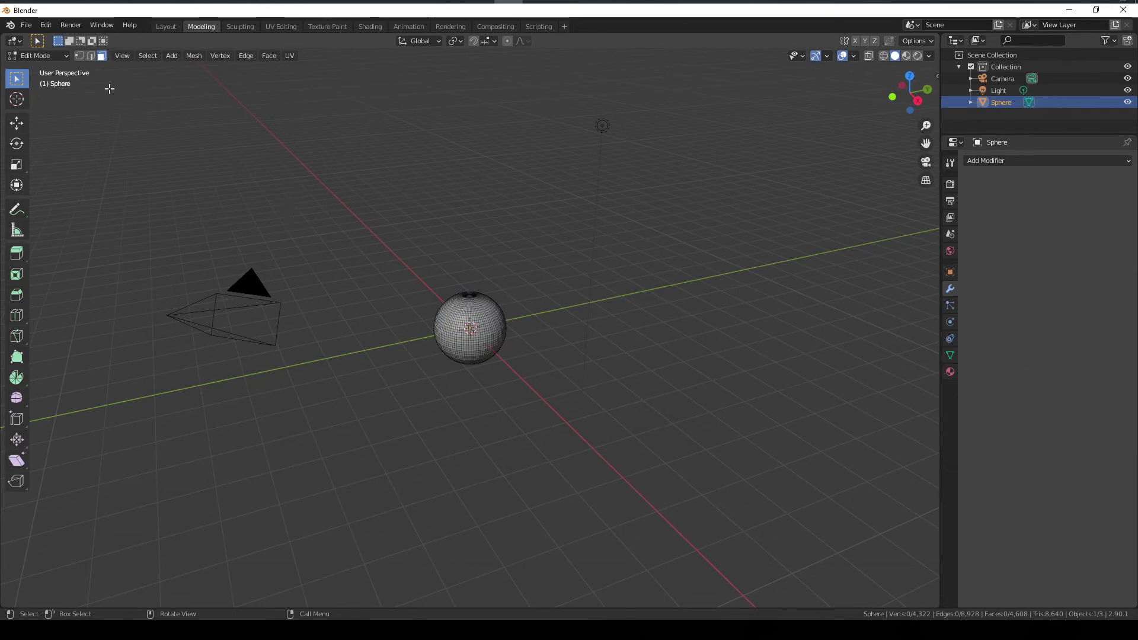
left_click(167, 27)
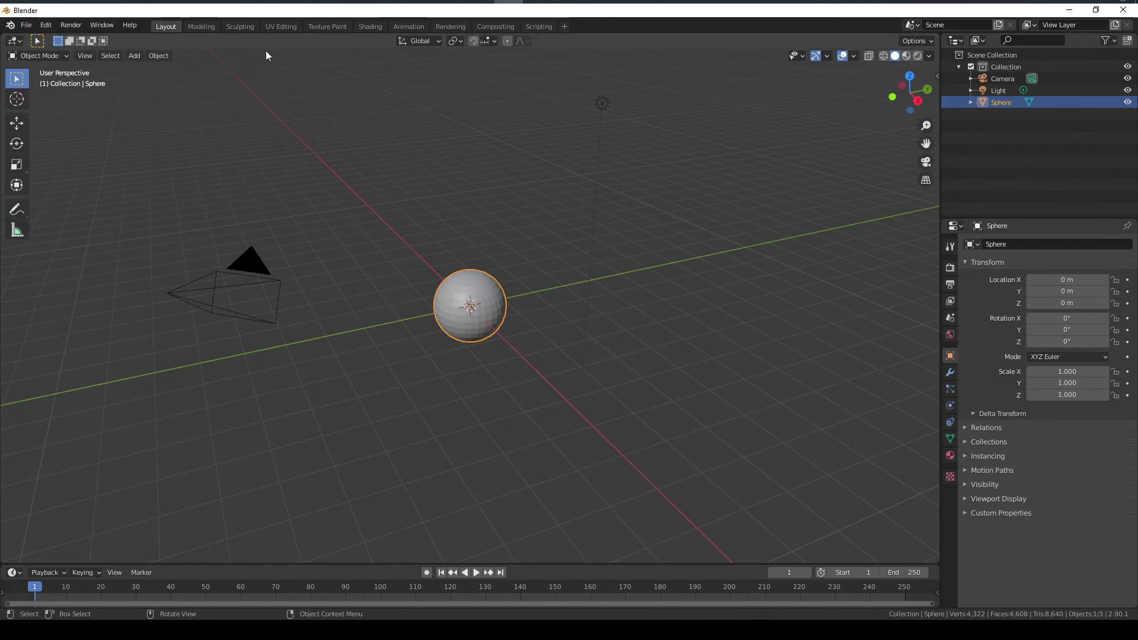
left_click(35, 26)
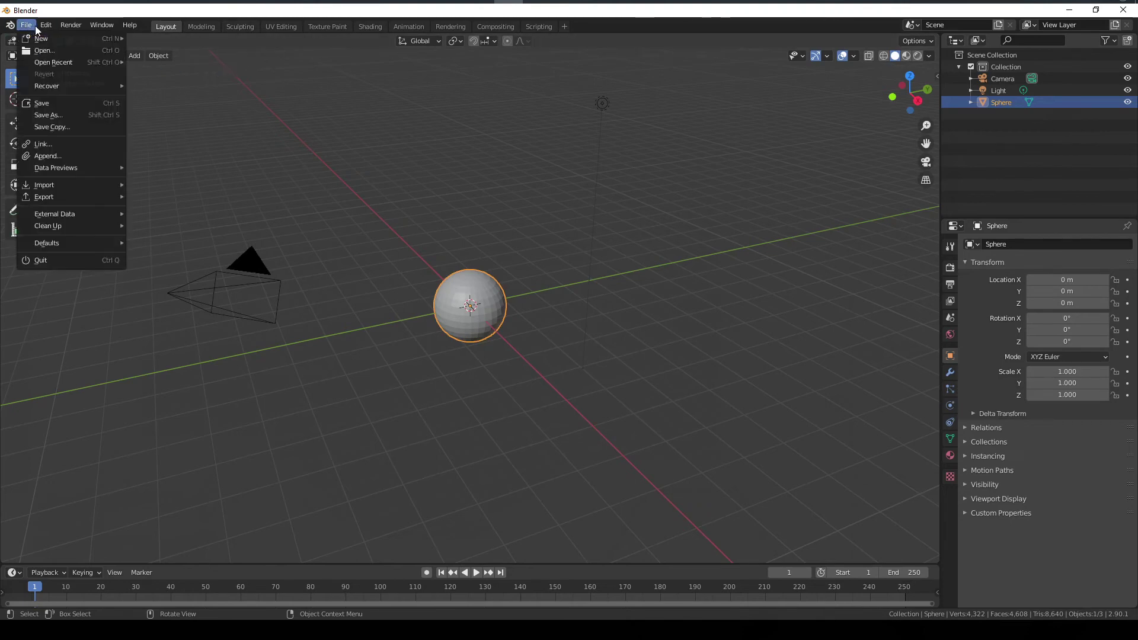
mouse_move(97, 197)
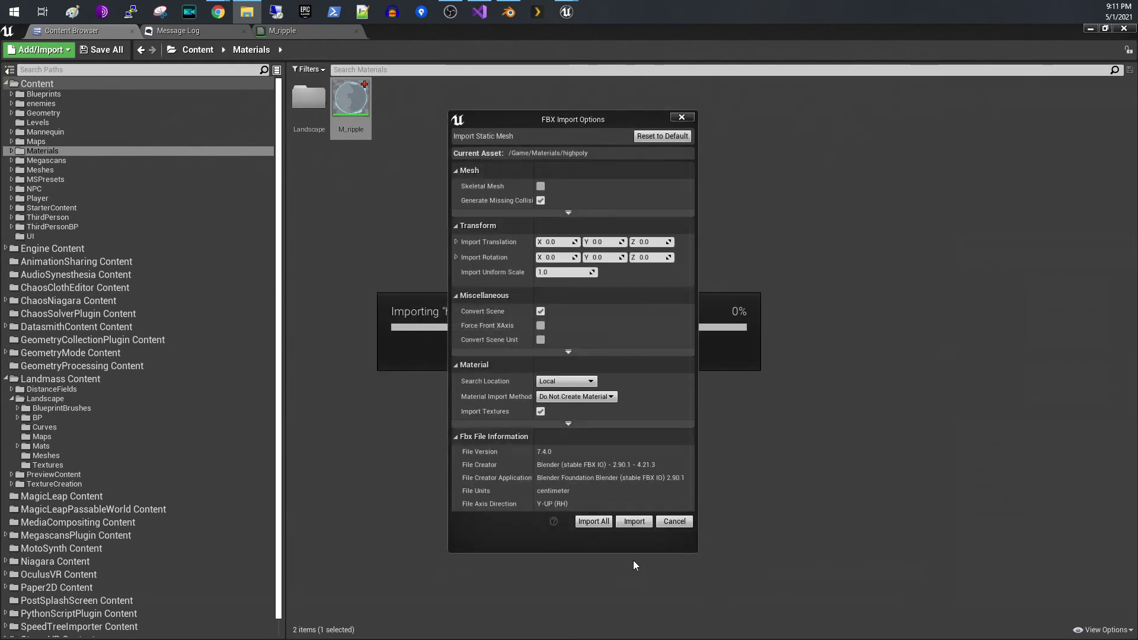
In Unreal Engine, import the highpoly FBX as a static mesh into the Materials folder and save it together with the Main level
left_click(586, 520)
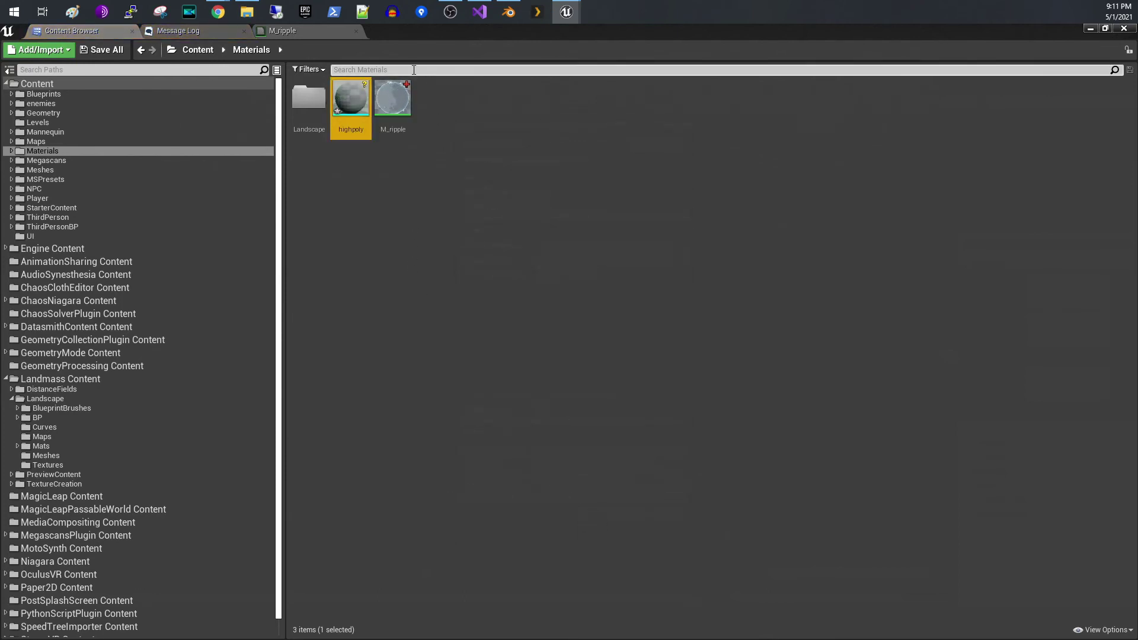
left_click(104, 52)
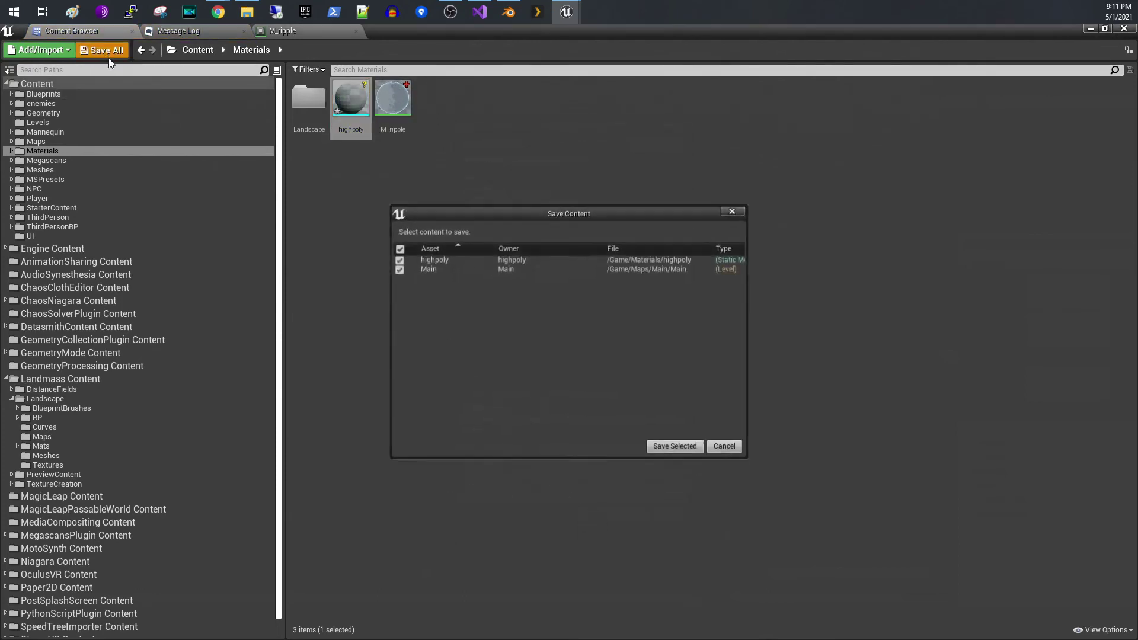
left_click(675, 447)
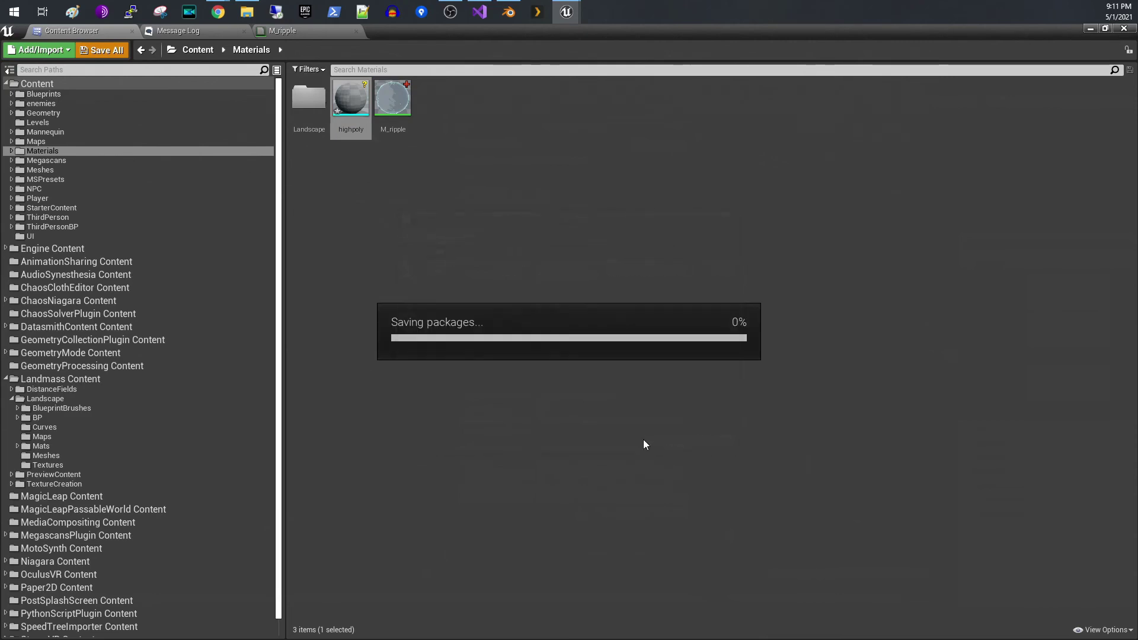
Select the highpoly mesh in the Content Browser and use it as the preview mesh of the M_ripple material
mouse_move(392, 98)
left_mouse_down()
mouse_move(388, 107)
mouse_move(384, 93)
left_mouse_up()
left_click(310, 32)
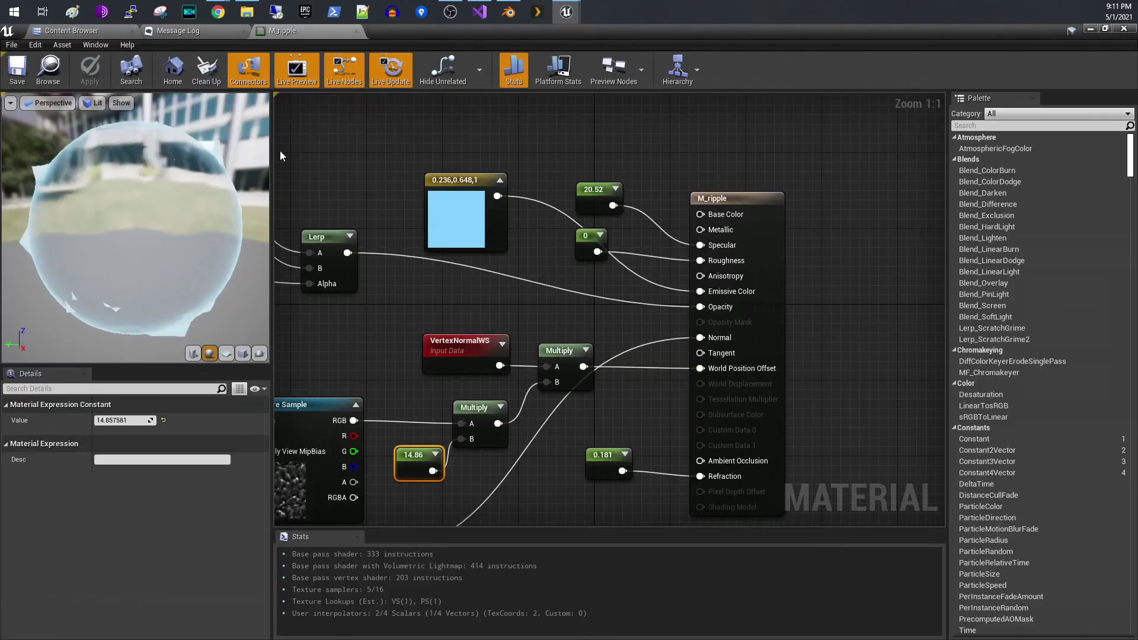
key("ctrl+b")
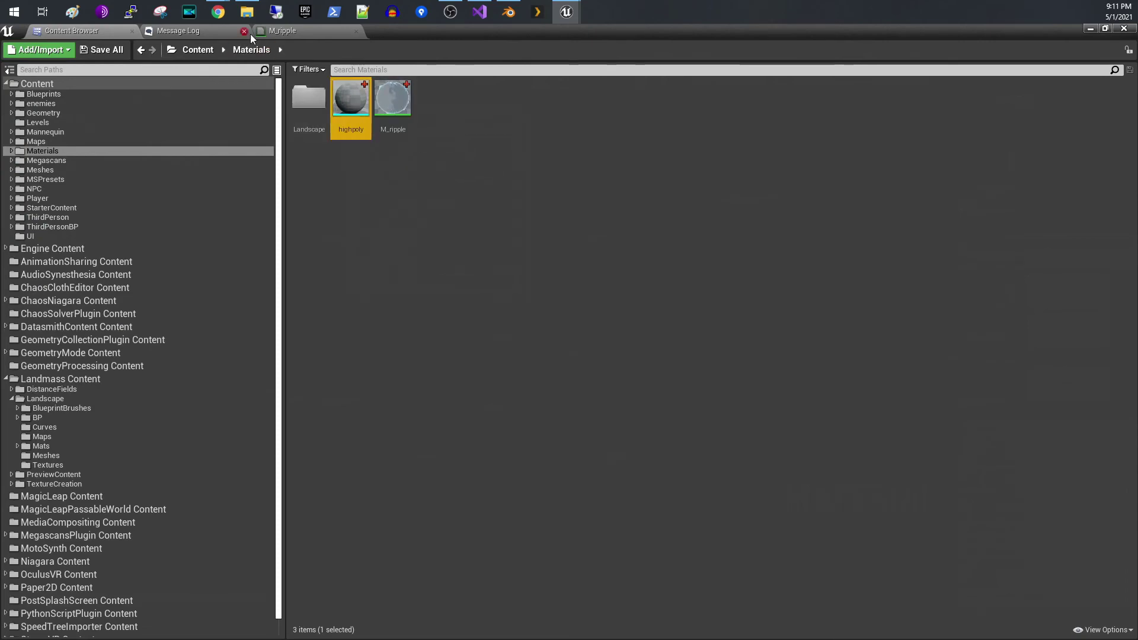
left_click(304, 28)
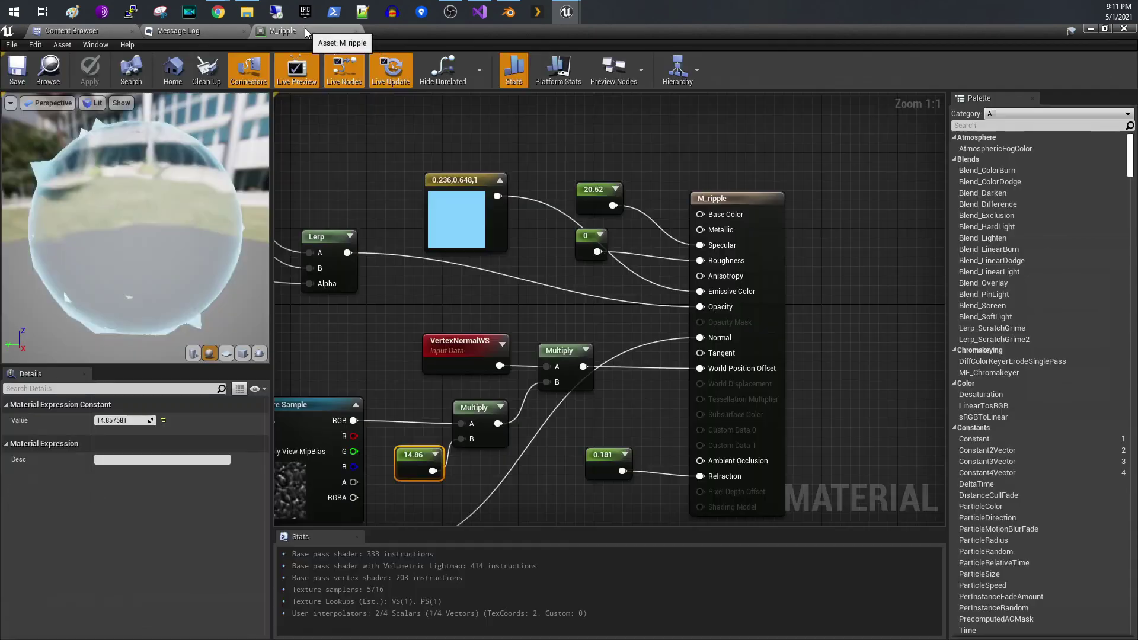
left_click(258, 353)
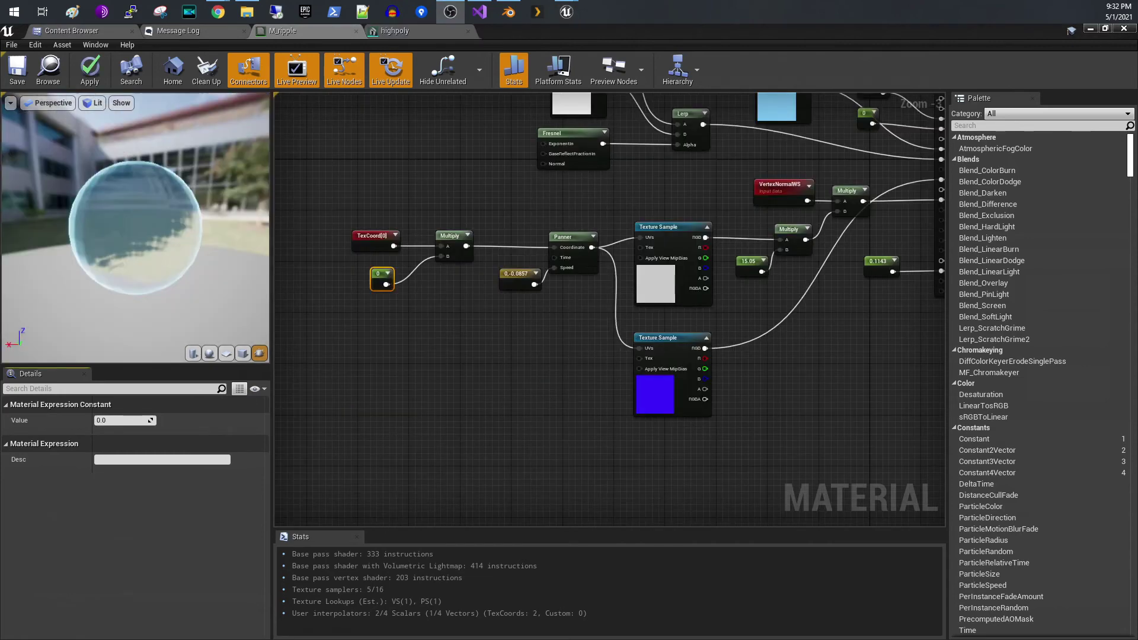
Raise the constant multiplied with TexCoord[0] through 0.1, 0.5 and 1 to 10 to compare the ripple scales
left_click(124, 420)
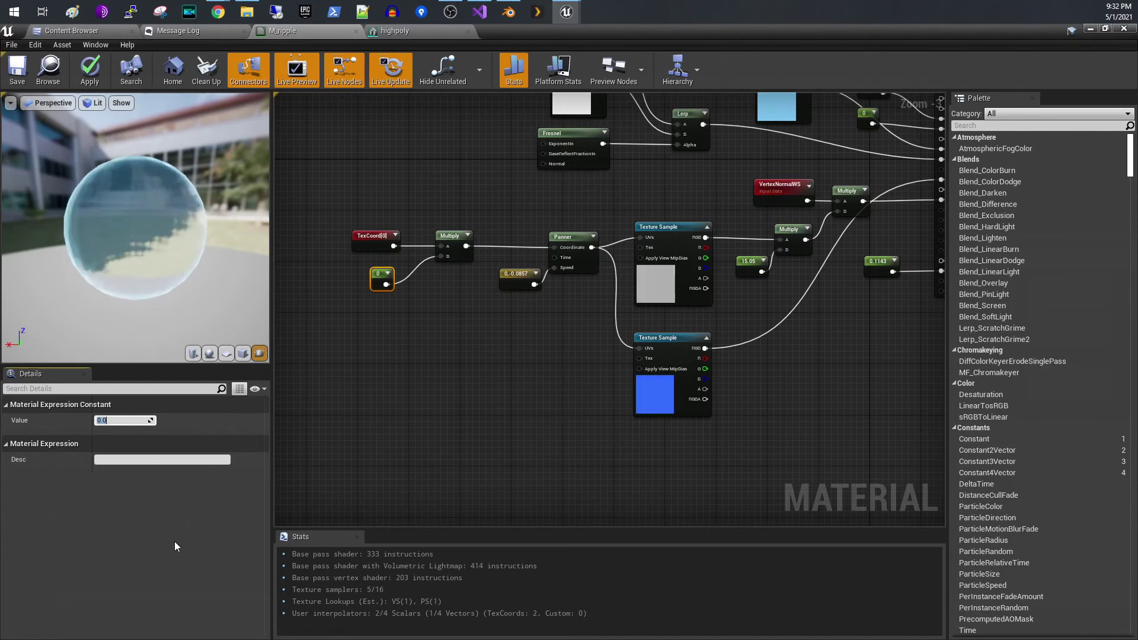
key("BackSpace")
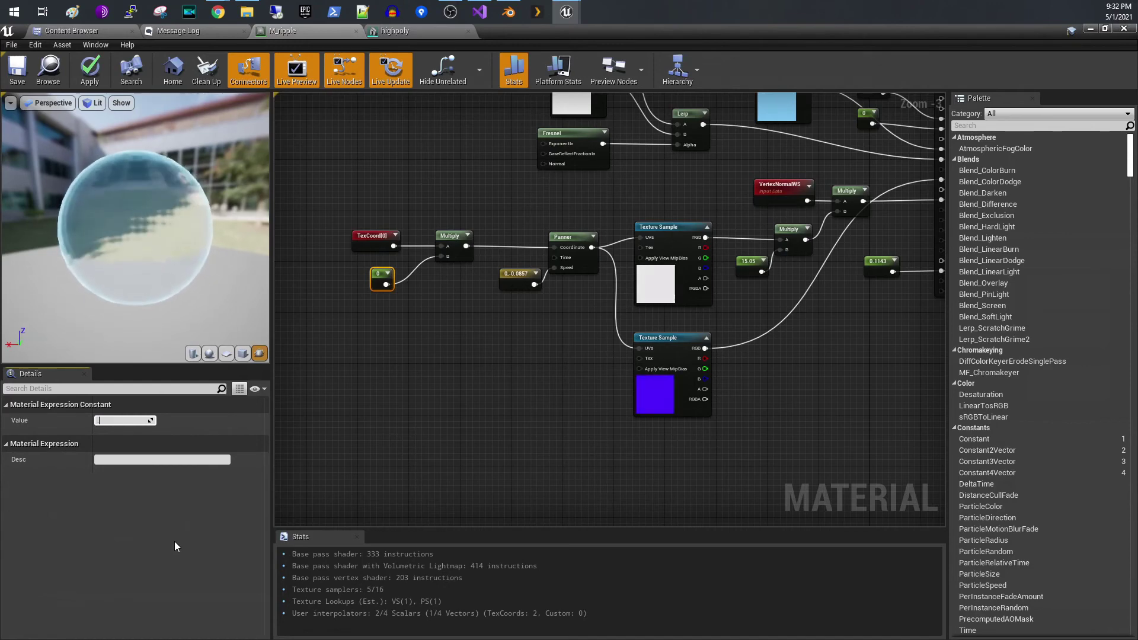
type(".")
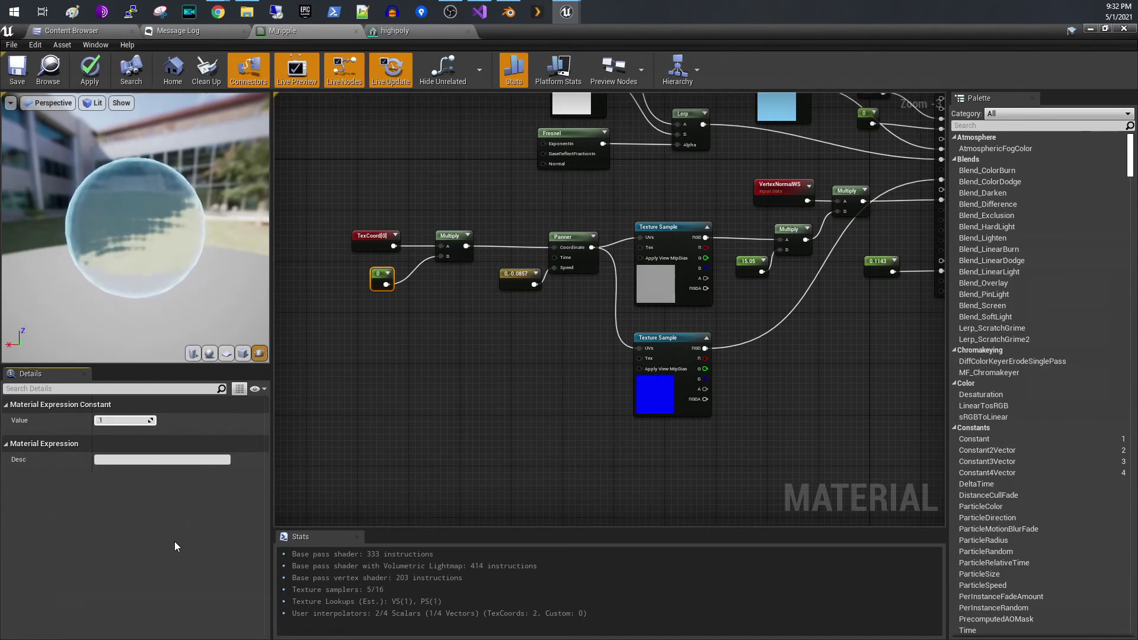
type("1")
key("Return")
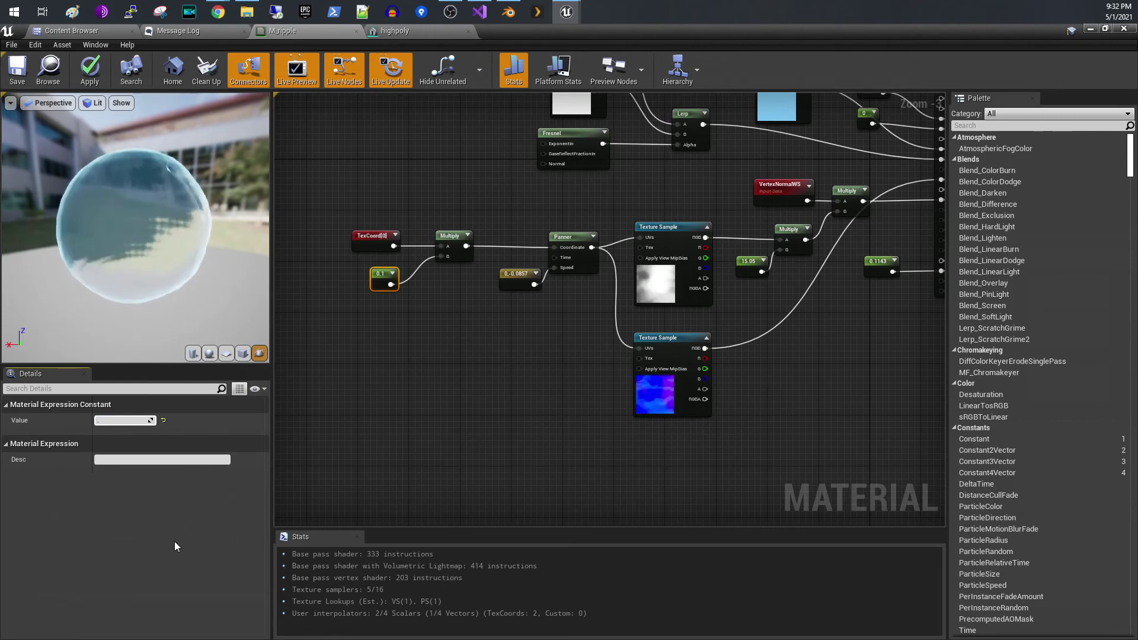
key("Return")
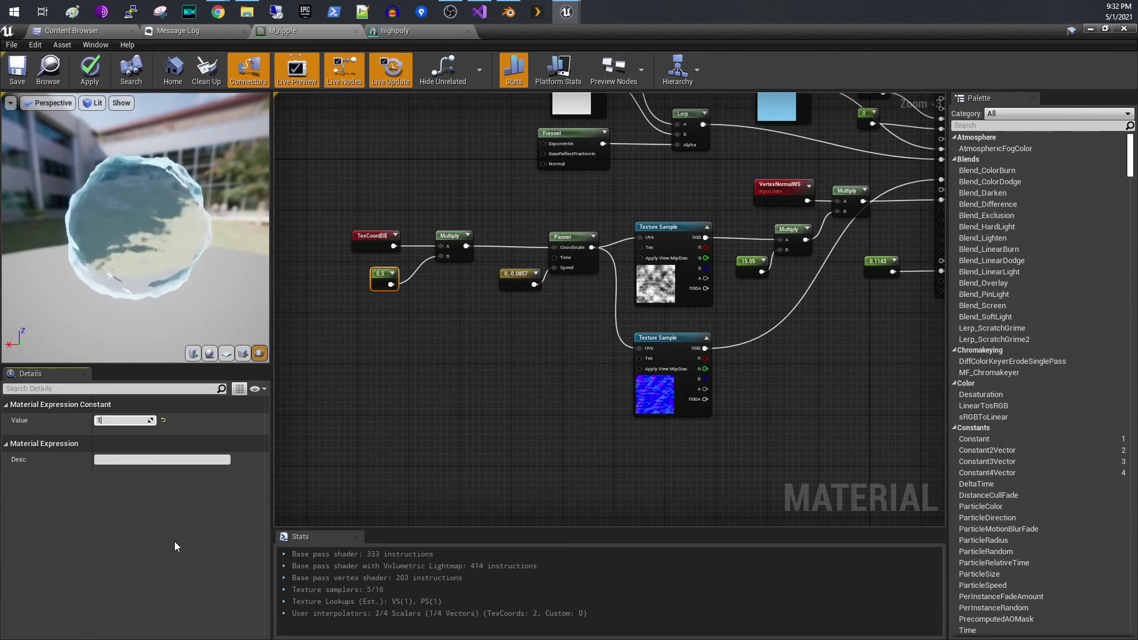
key("Return")
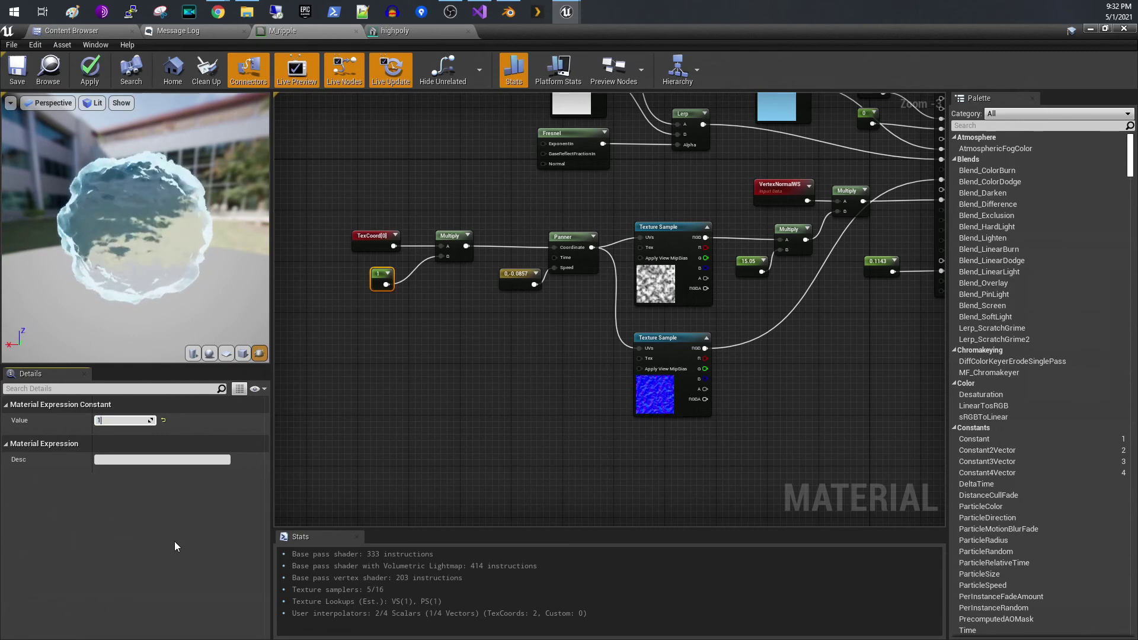
key("Return")
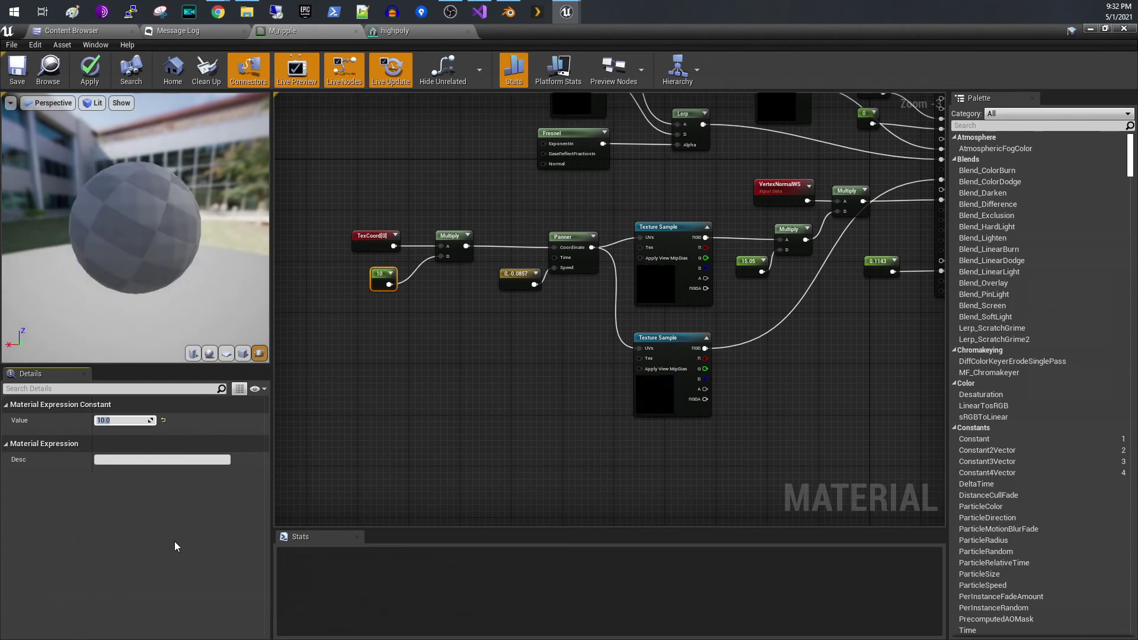